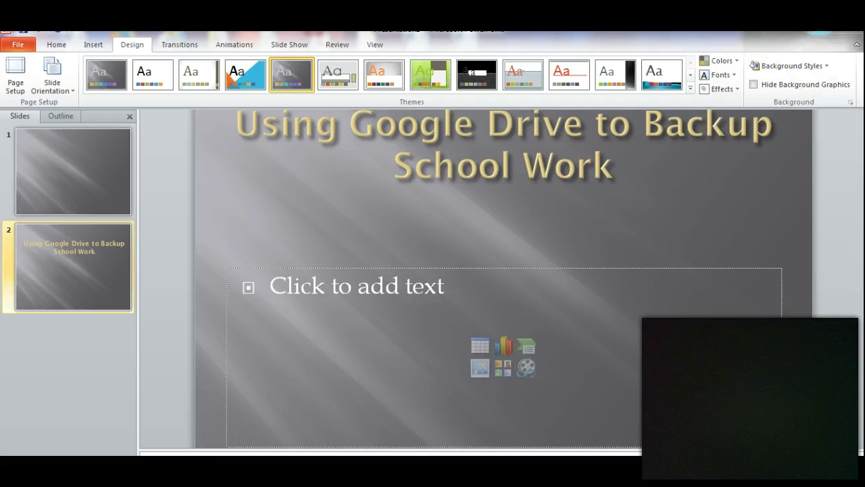
Minimize the 'Using Google Drive to Backup School Work' presentation with Win+D to reveal the desktop
key(super+d)
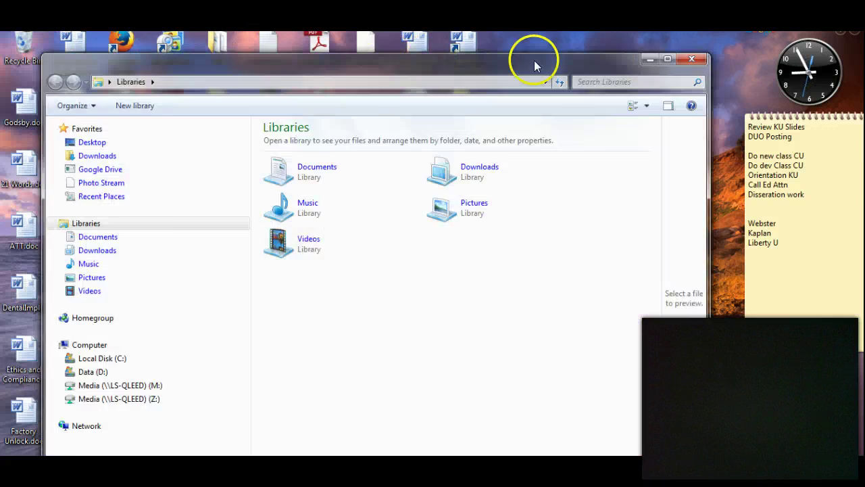
Open Windows Explorer from Libraries and browse to the Data (D:) drive's folders
double_click(535, 62)
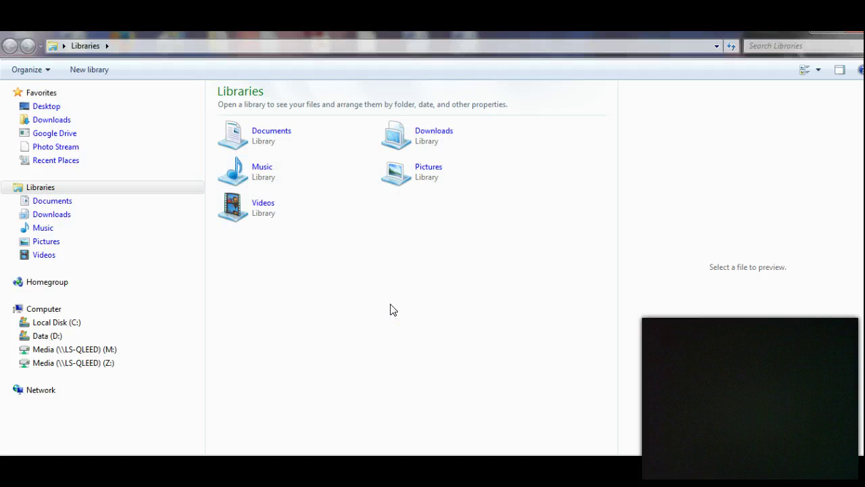
click(67, 204)
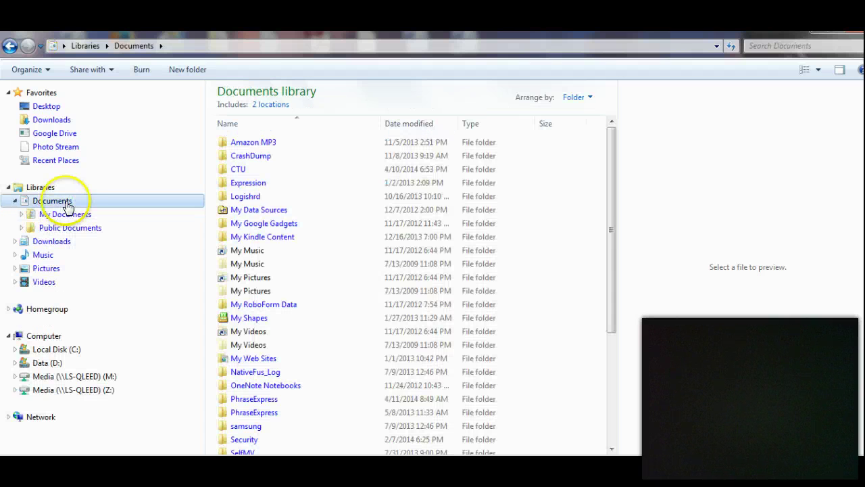
drag(615, 243, 620, 344)
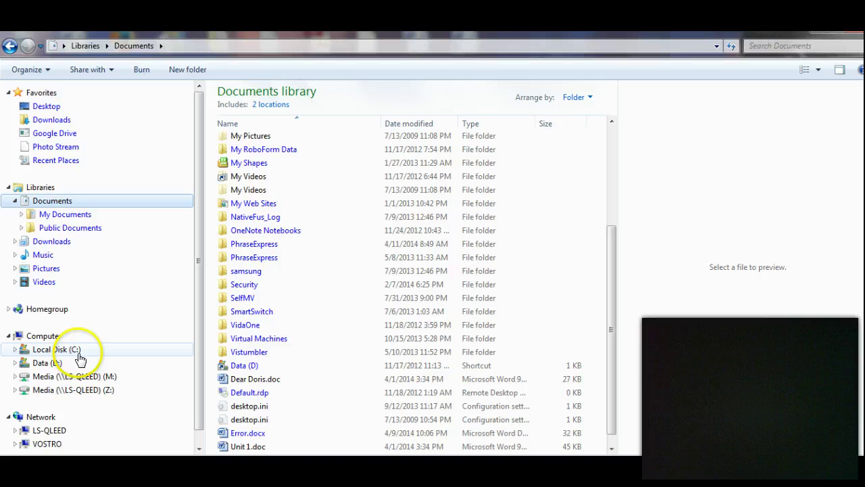
click(44, 369)
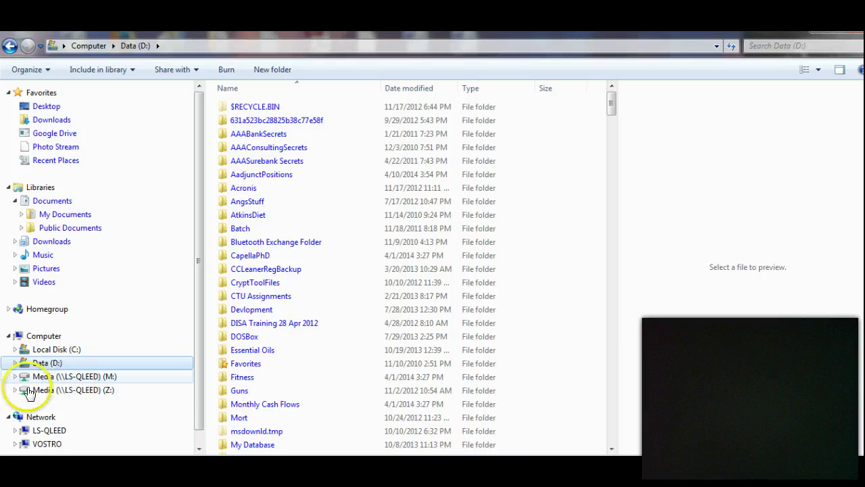
Create a new folder named 'School Files' on the Data (D:) drive
click(270, 69)
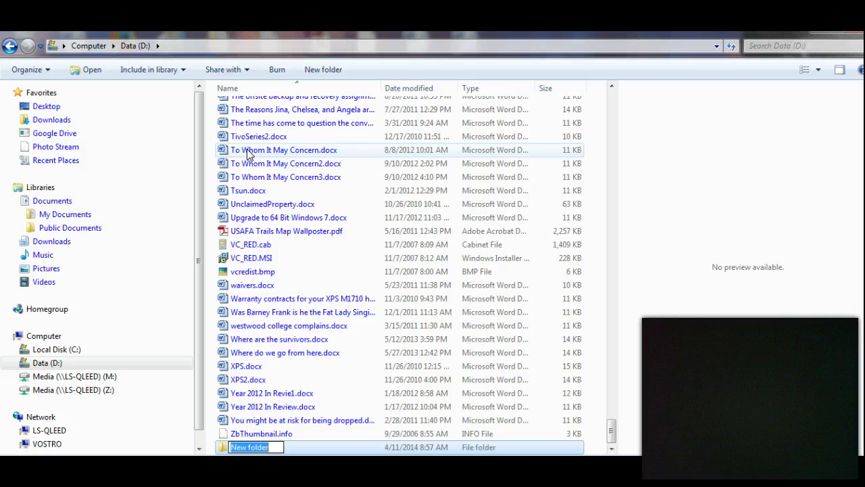
text(S)
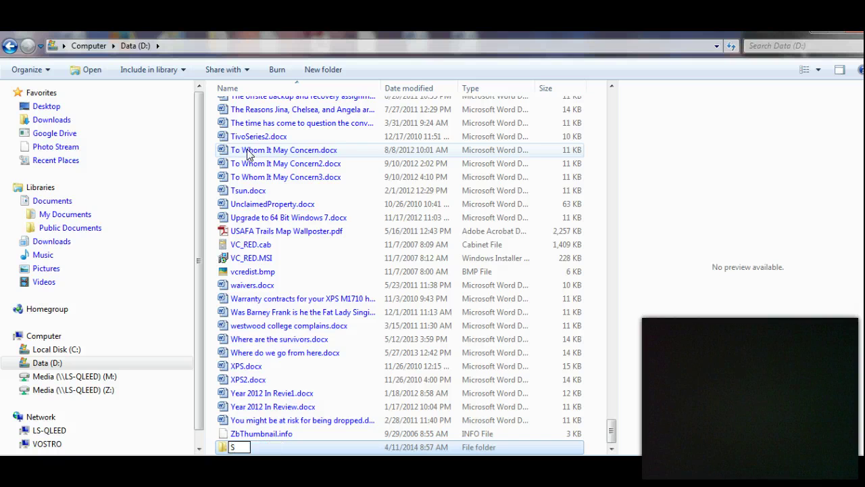
text(chool Files)
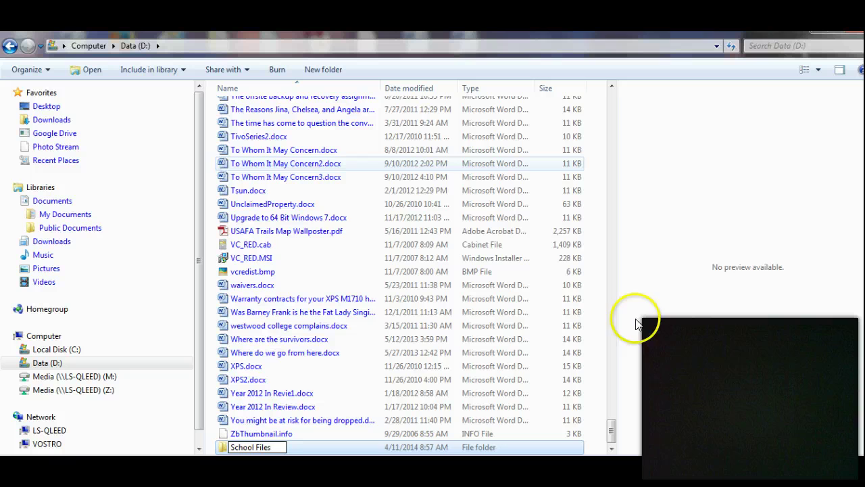
click(703, 415)
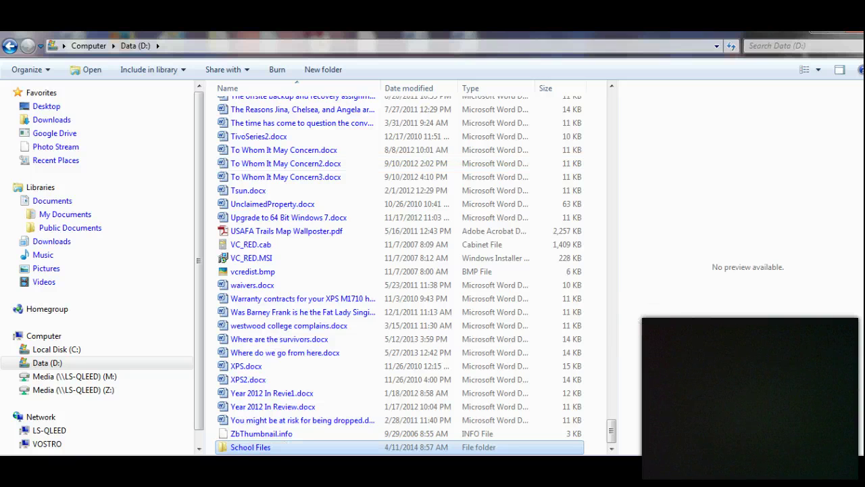
Inside School Files, create a subfolder named 'Class Files'
double_click(250, 446)
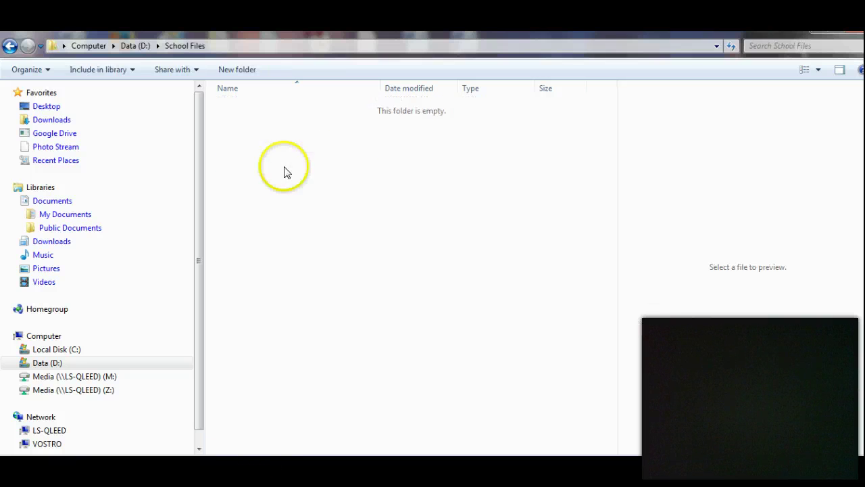
click(233, 70)
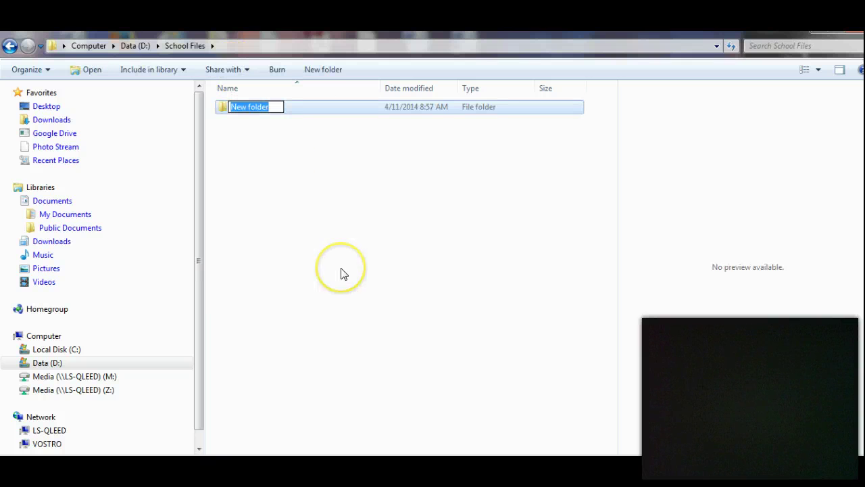
text(C)
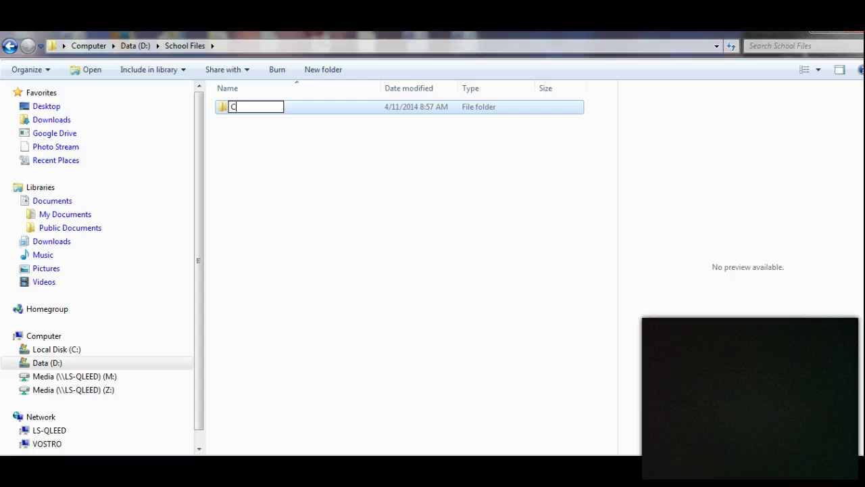
text(lass Files)
click(338, 281)
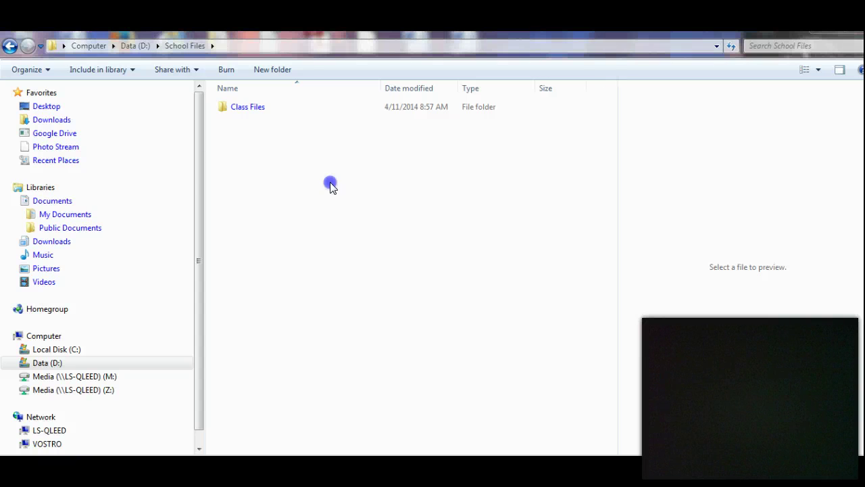
Launch Chrome and search the web for 'sign up for google account'
double_click(313, 143)
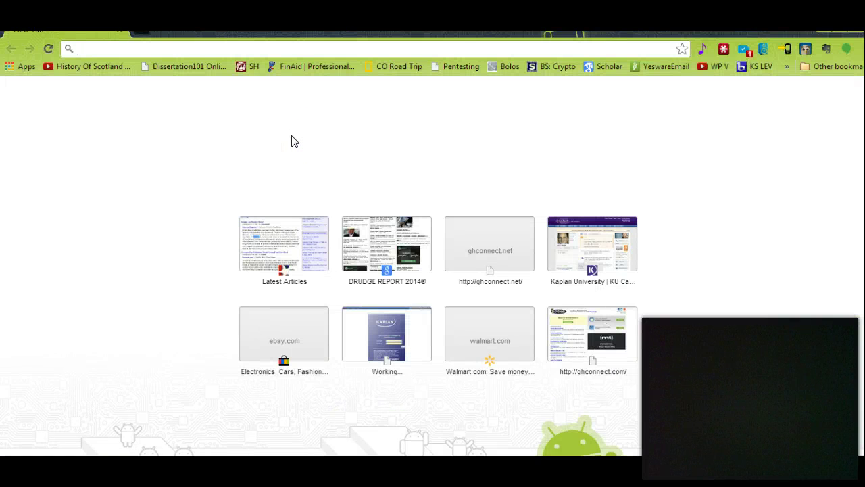
text(sign)
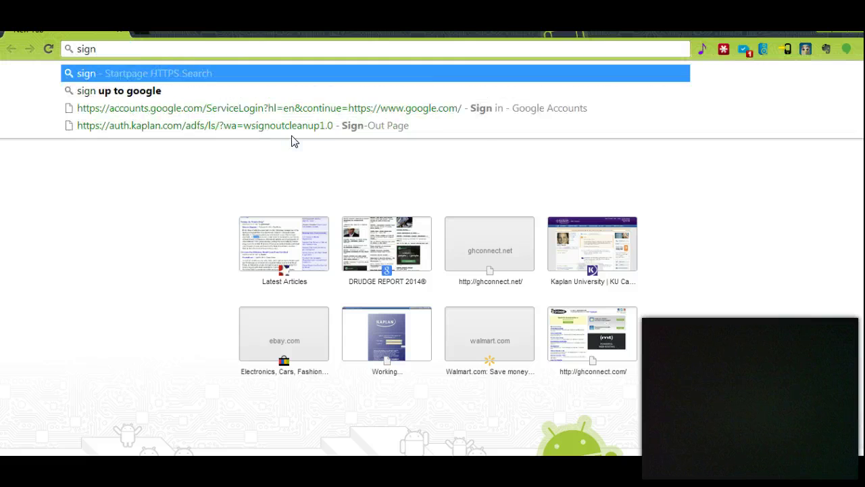
text( up for)
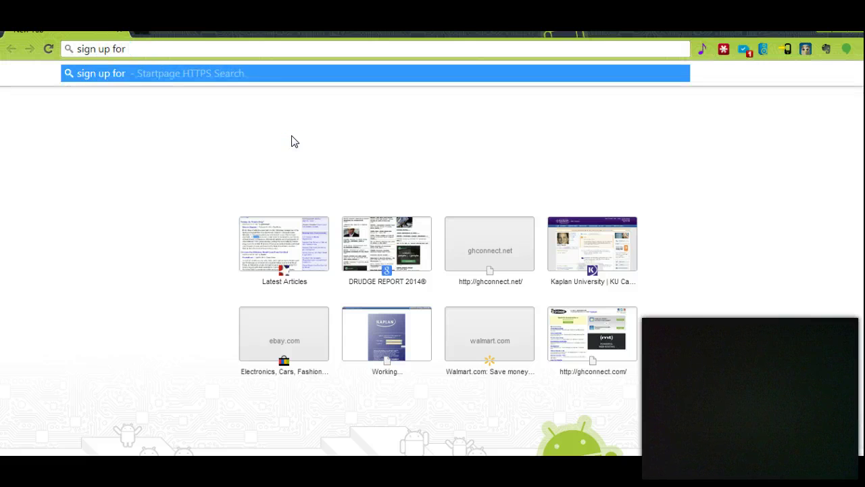
text( google account)
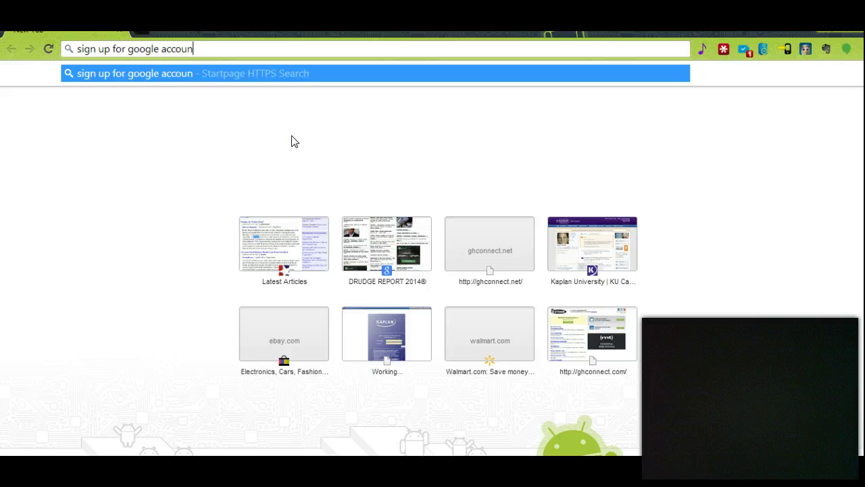
key(Return)
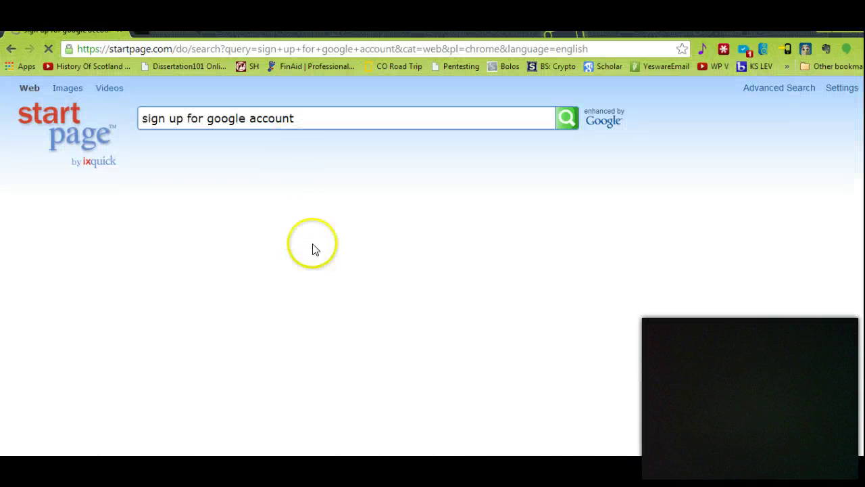
Open and read through the 'Create a Google Account' Accounts Help article
scroll(367, 335, down, 3)
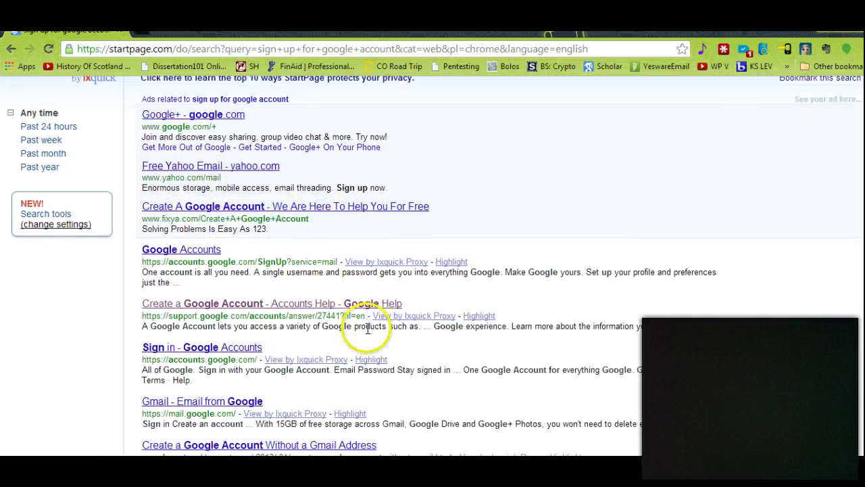
click(213, 302)
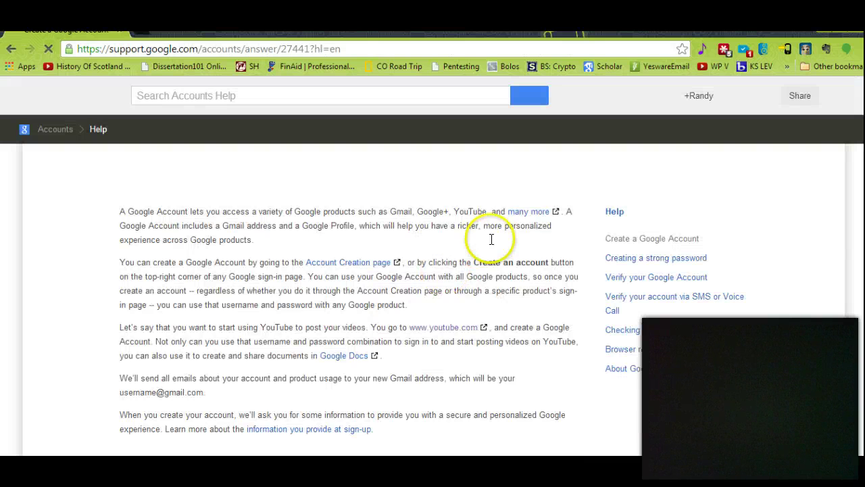
scroll(459, 267, down, 5)
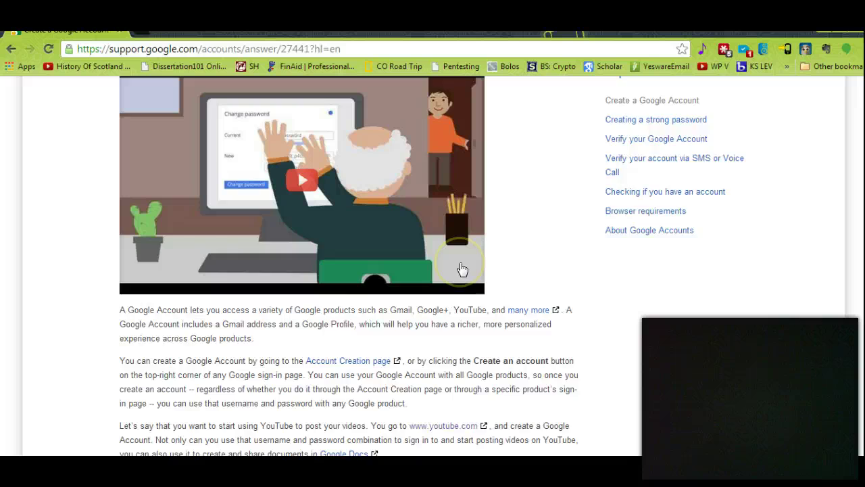
scroll(343, 181, down, 3)
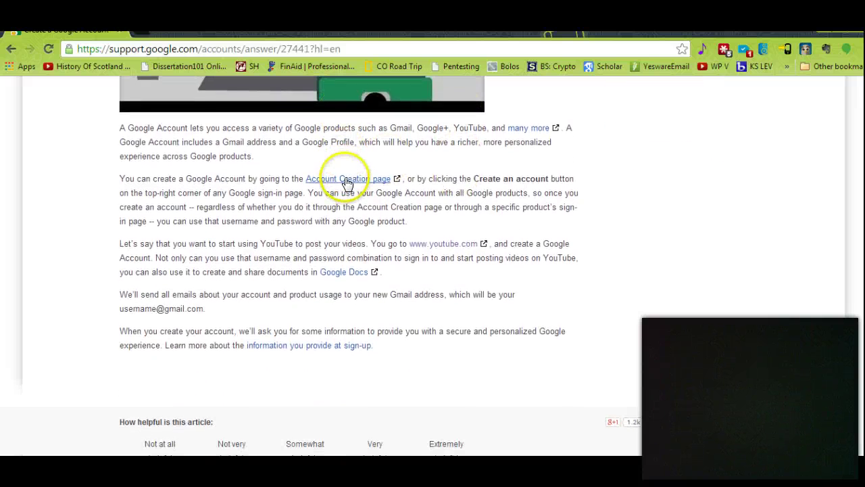
scroll(345, 176, up, 8)
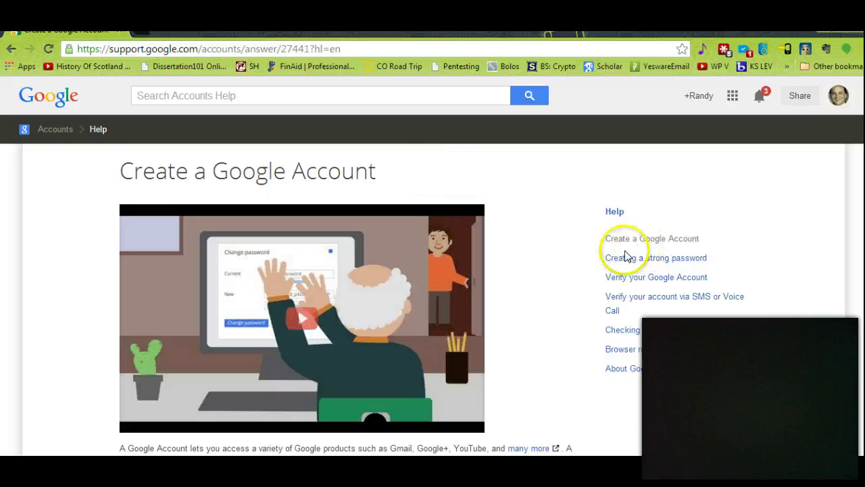
scroll(318, 324, down, 3)
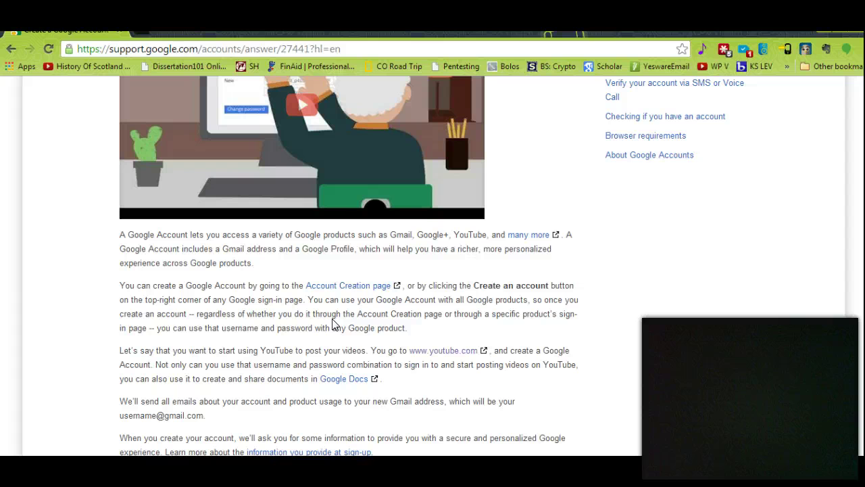
scroll(332, 324, down, 1)
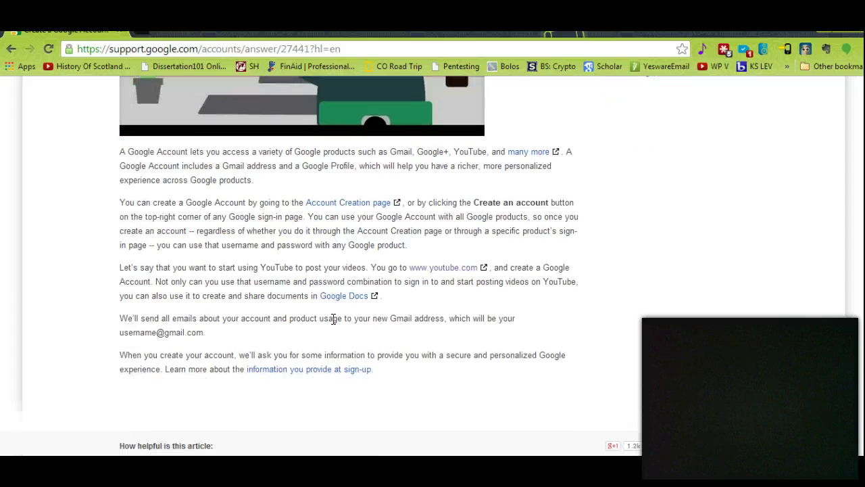
scroll(333, 319, down, 1)
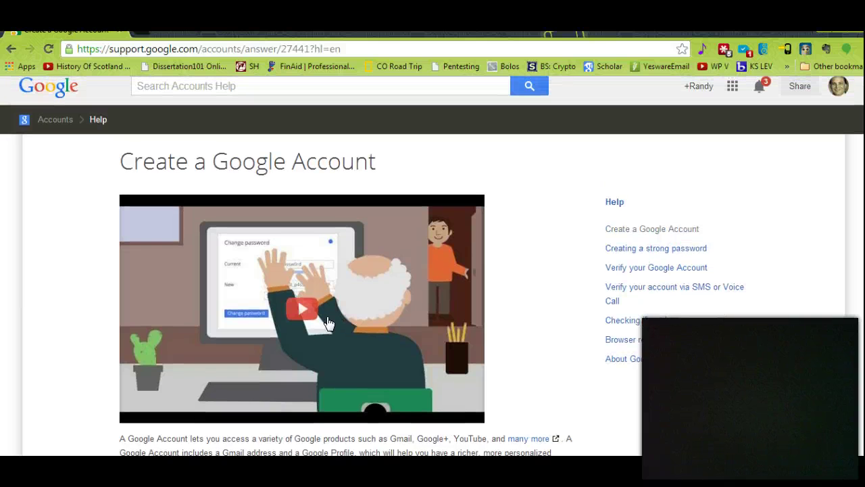
click(692, 231)
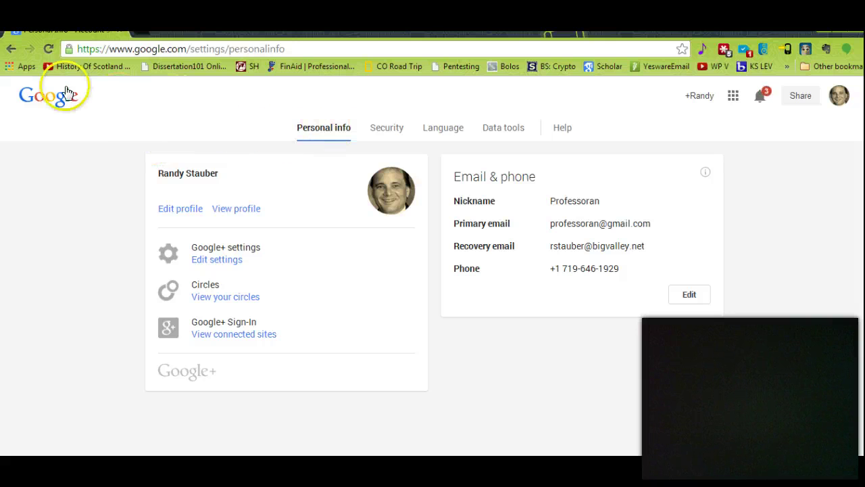
click(12, 49)
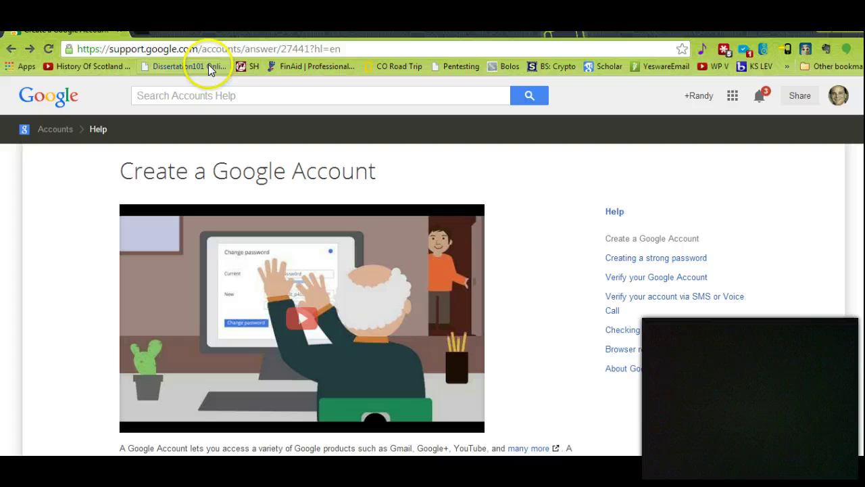
Search for 'google drive', go to My Drive, and show the Upload options
click(163, 50)
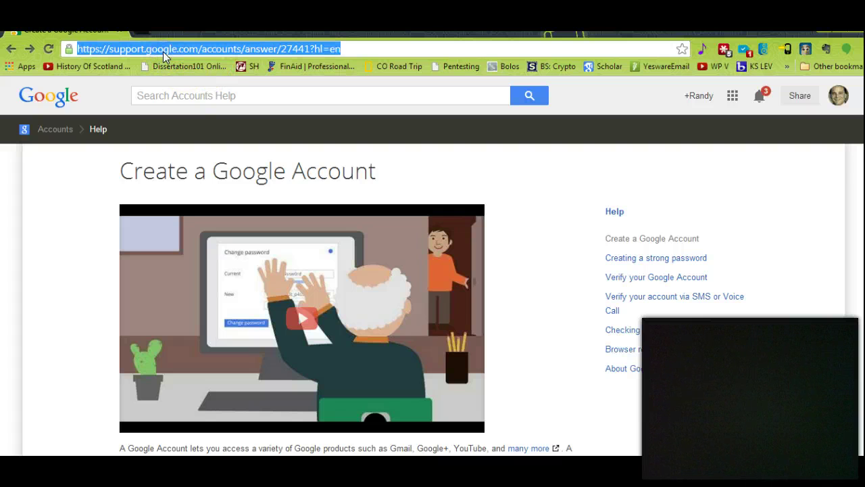
text(google)
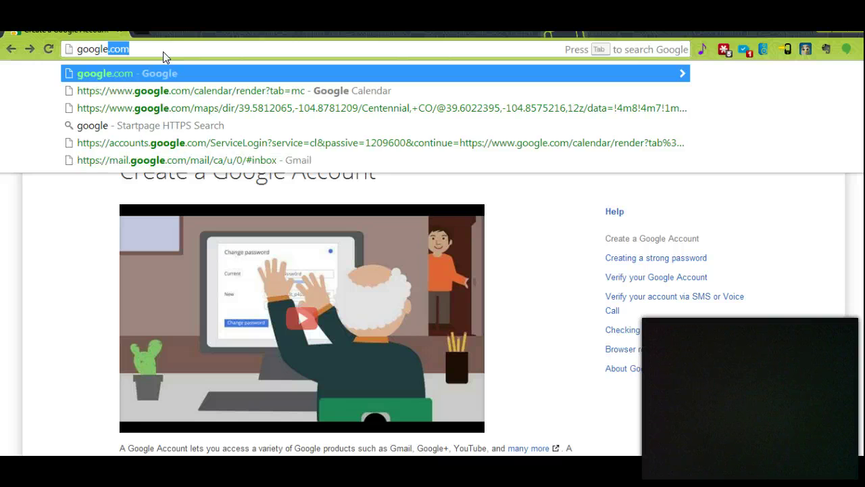
text( drive)
key(Return)
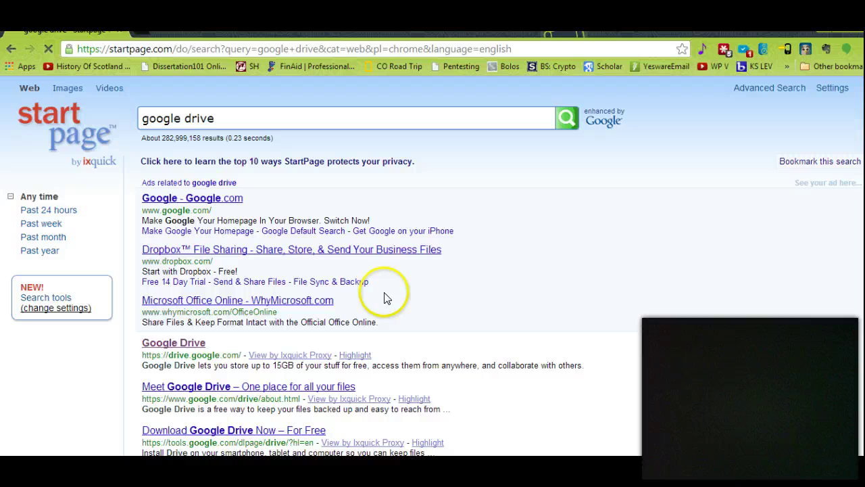
click(169, 344)
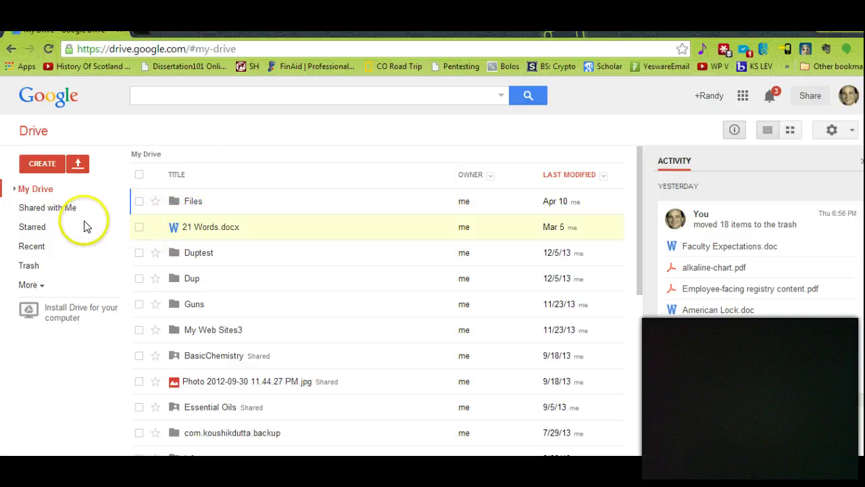
click(76, 163)
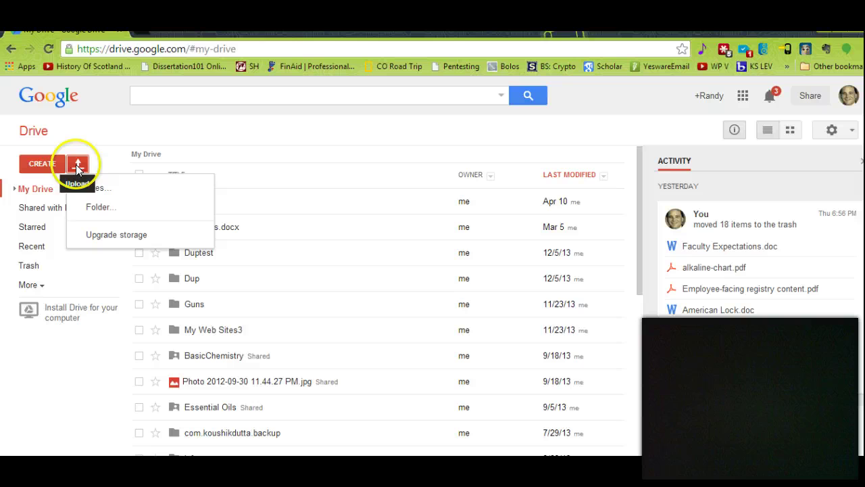
Upload the Class Files folder from Data (D:) > School Files, then open it in Drive
click(103, 207)
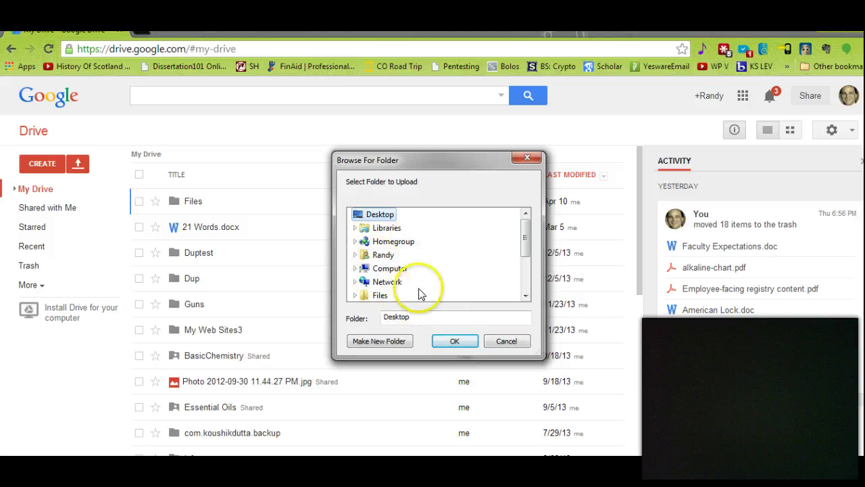
click(356, 268)
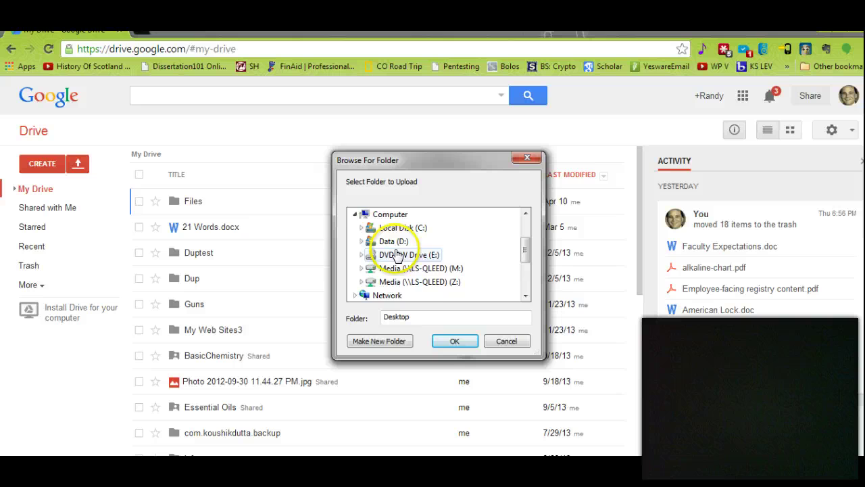
click(362, 241)
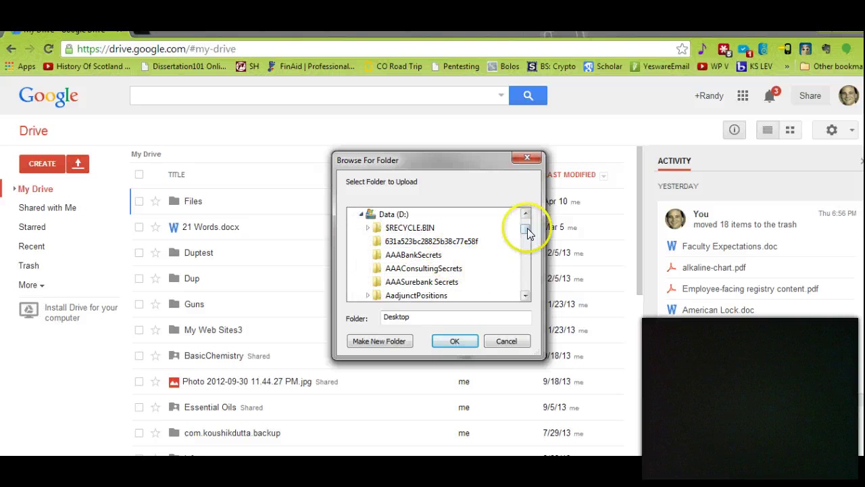
drag(526, 228, 533, 273)
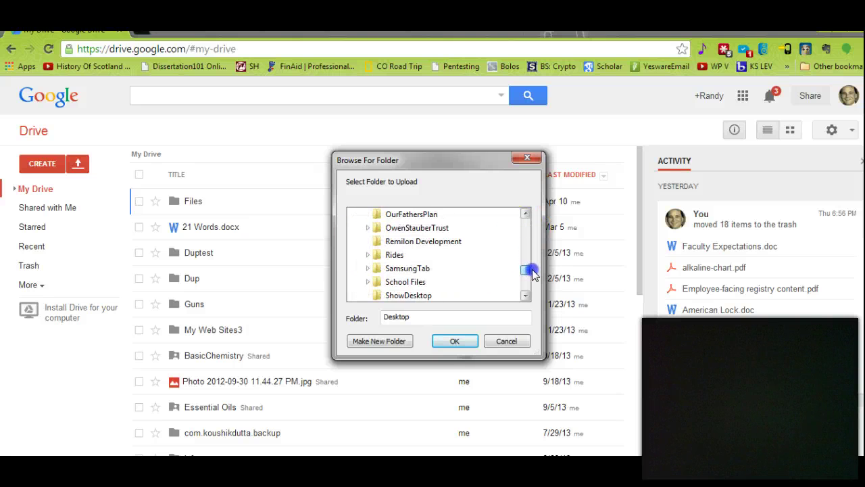
double_click(404, 282)
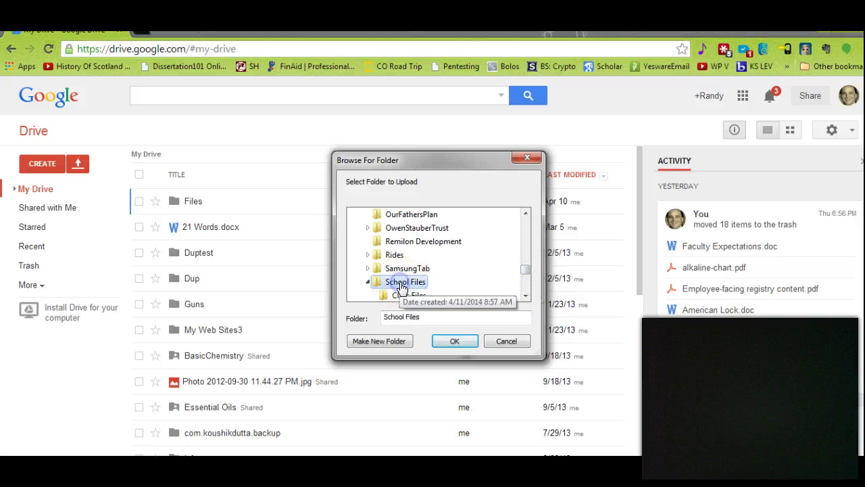
click(464, 348)
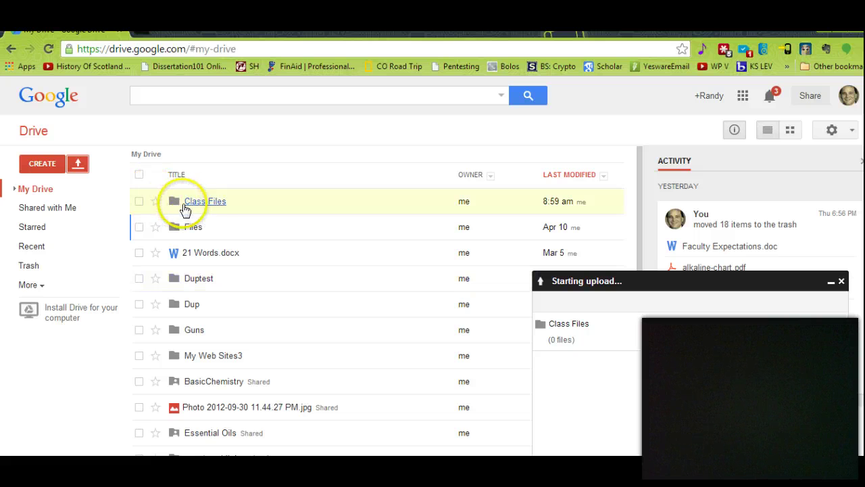
click(196, 210)
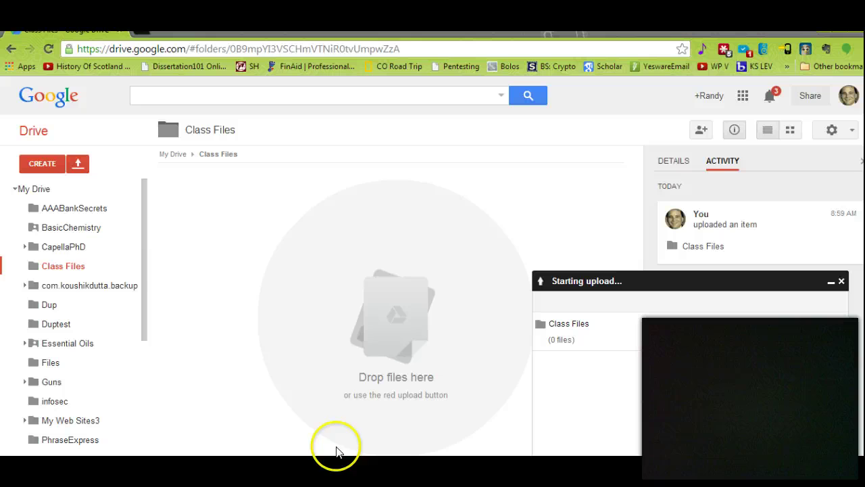
Maximize Word and replace Document3's text with 'So this is an assignment for this class!'
click(129, 473)
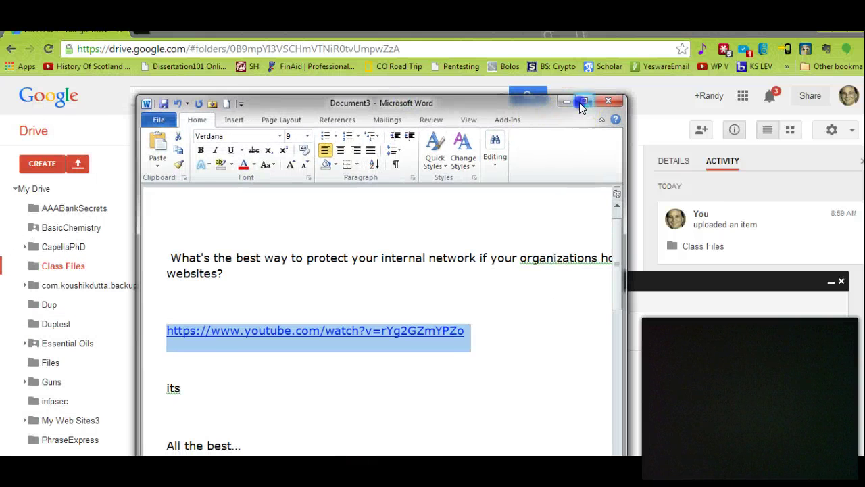
click(583, 102)
click(318, 400)
triple_click(119, 178)
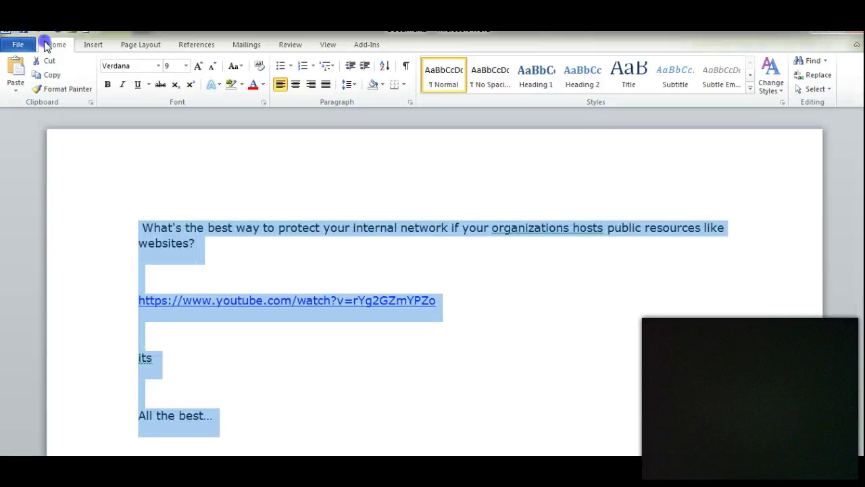
text(So)
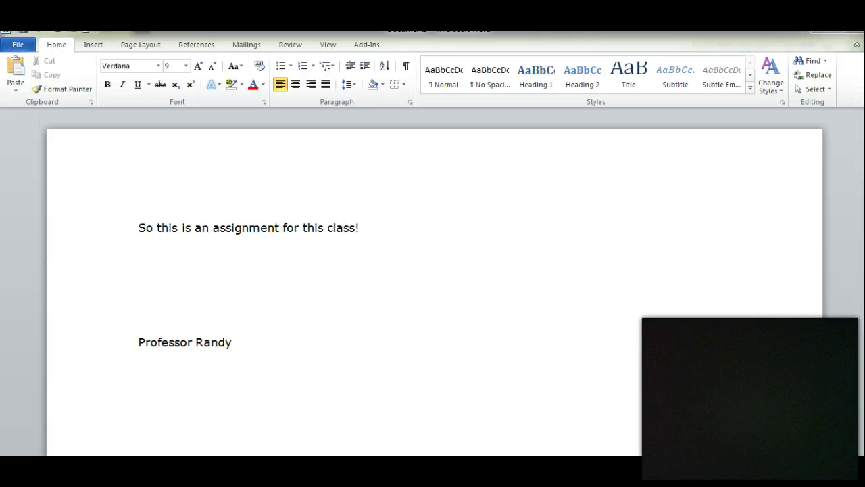
click(18, 44)
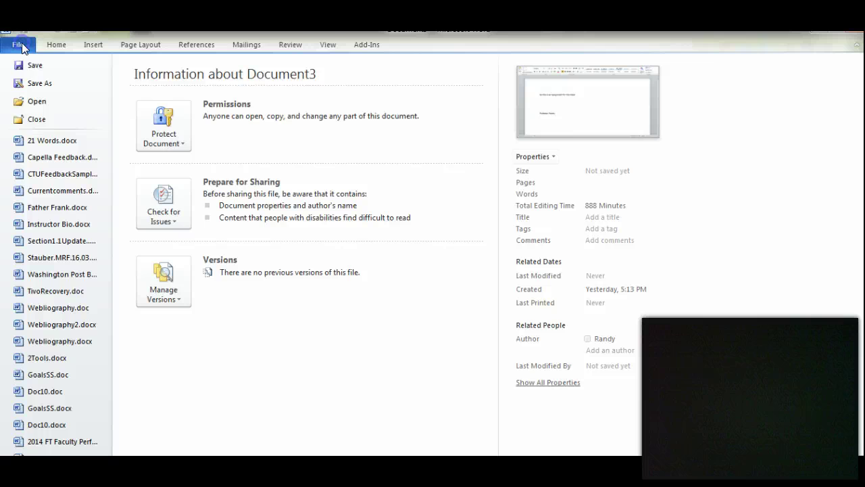
Save as 'So this is an assignment for this class.docx' in Data (D:) > School Files > Class Files
click(35, 83)
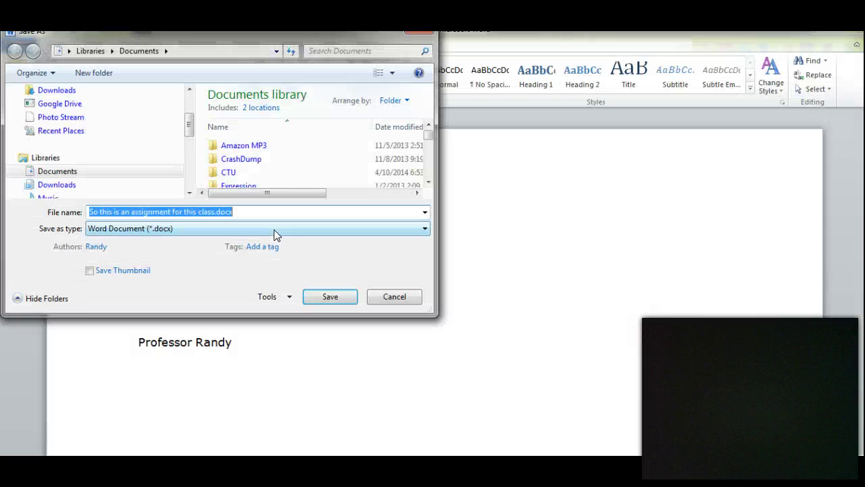
drag(189, 126, 191, 155)
click(38, 192)
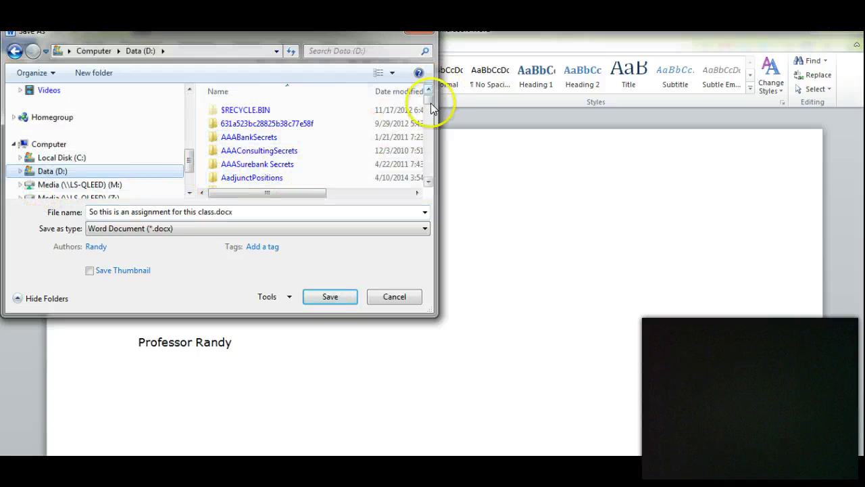
drag(431, 101, 436, 125)
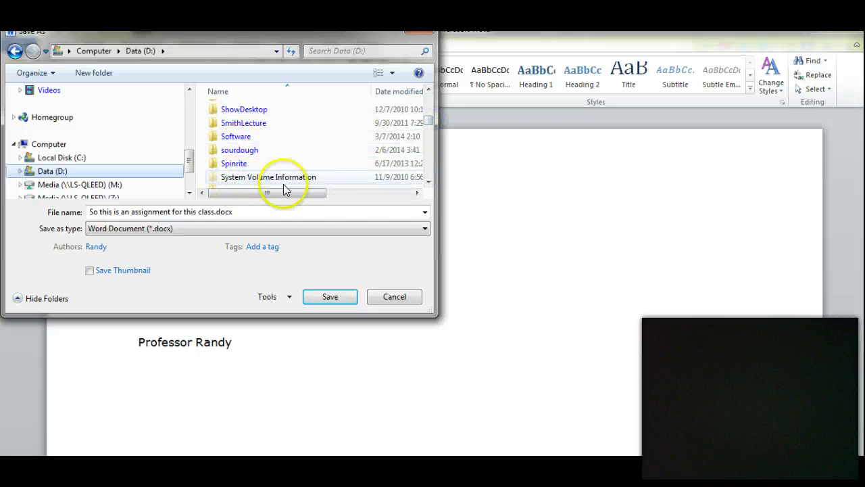
click(429, 90)
double_click(243, 106)
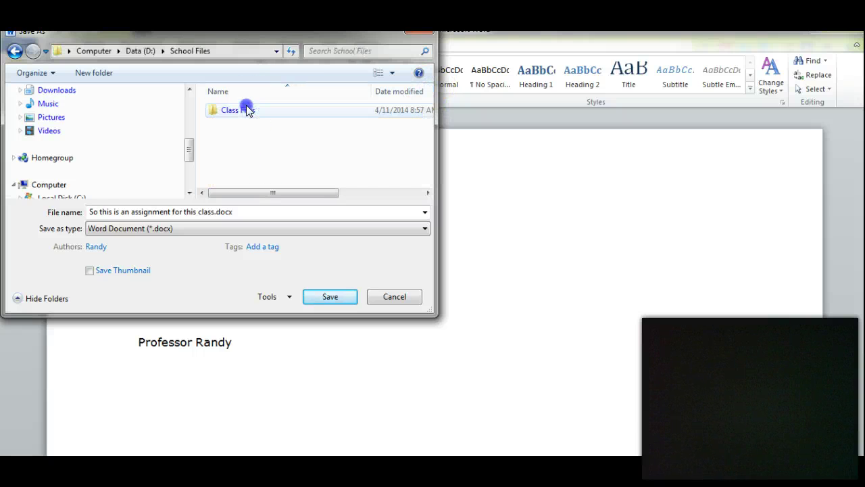
click(245, 111)
double_click(245, 112)
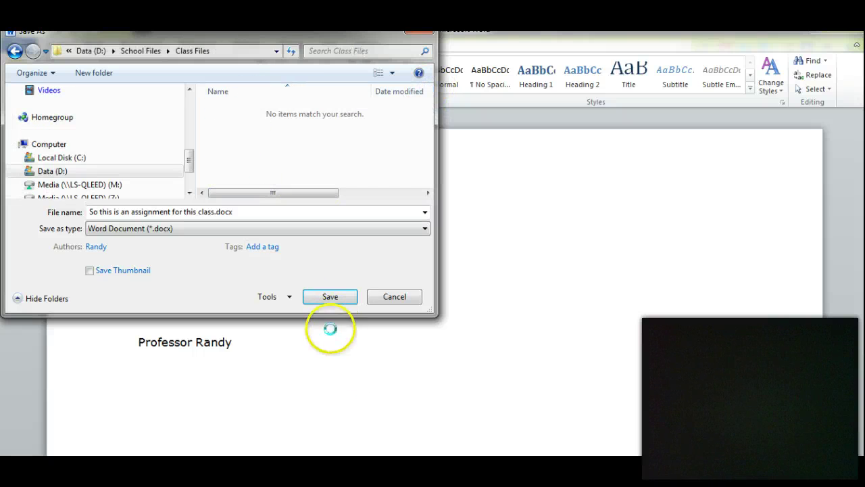
click(332, 298)
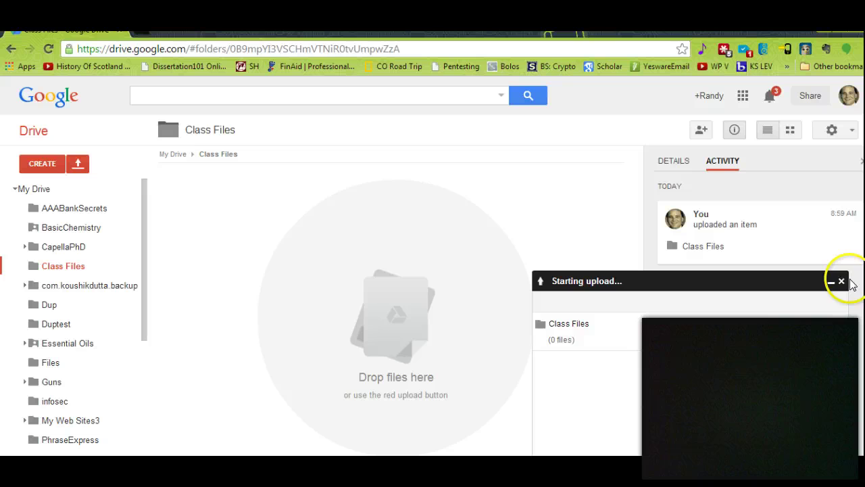
Dismiss the stalled upload and re-upload the School Files > Class Files folder to Drive
click(841, 280)
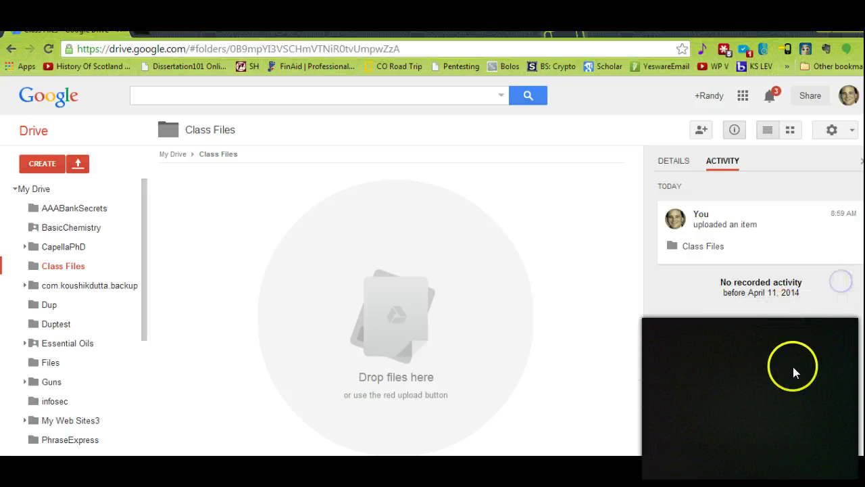
click(78, 163)
click(132, 212)
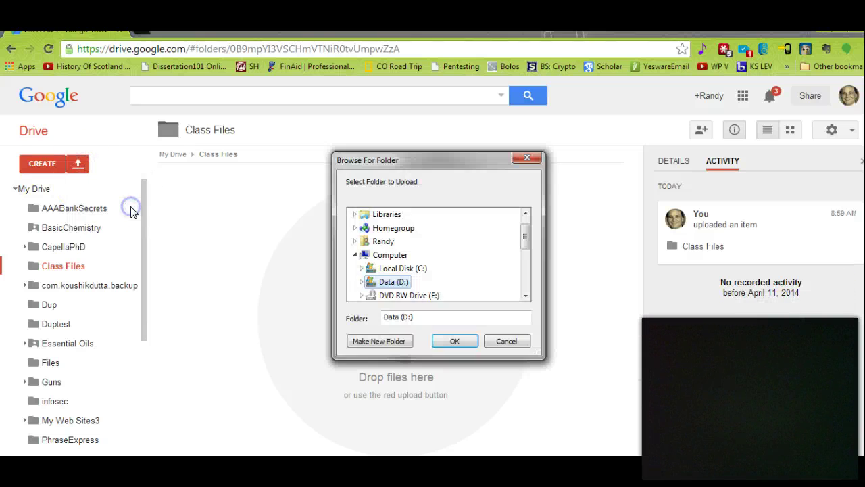
click(361, 282)
drag(528, 225, 529, 271)
click(394, 295)
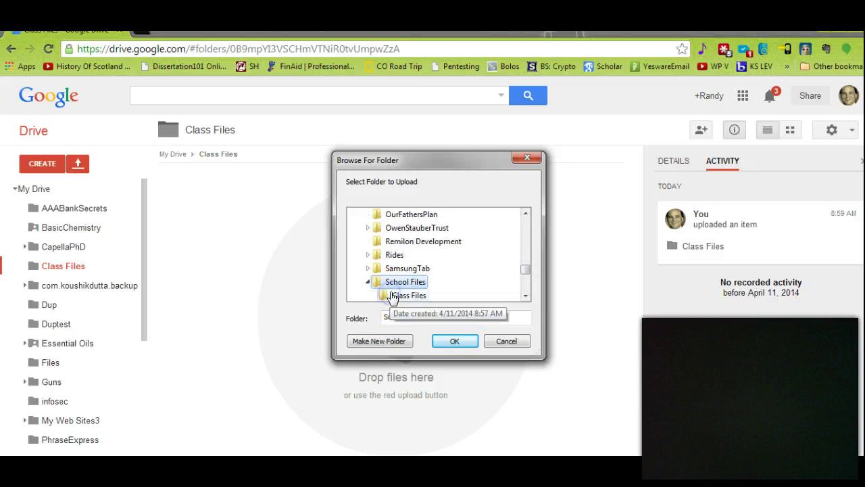
click(455, 344)
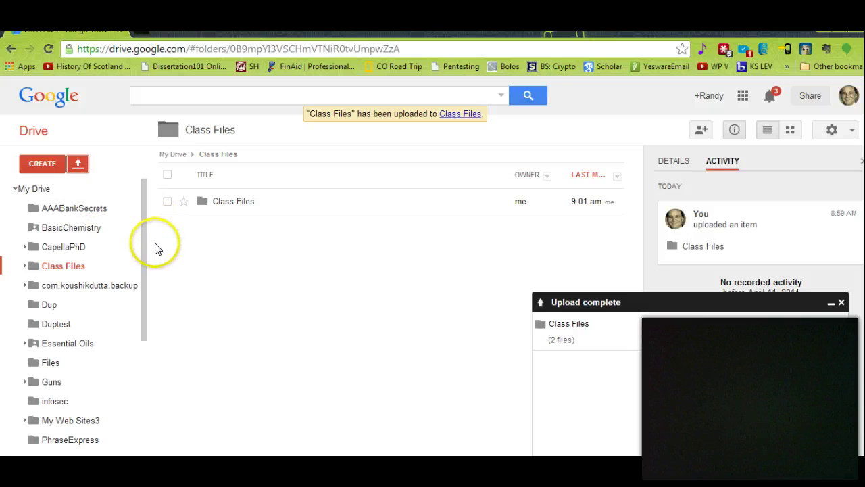
Return to My Drive and open Class Files, then its nested Class Files subfolder
click(11, 50)
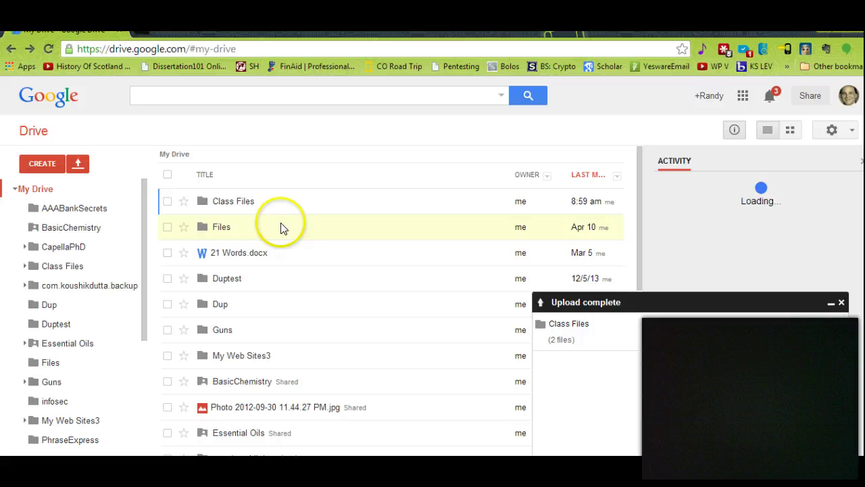
click(242, 205)
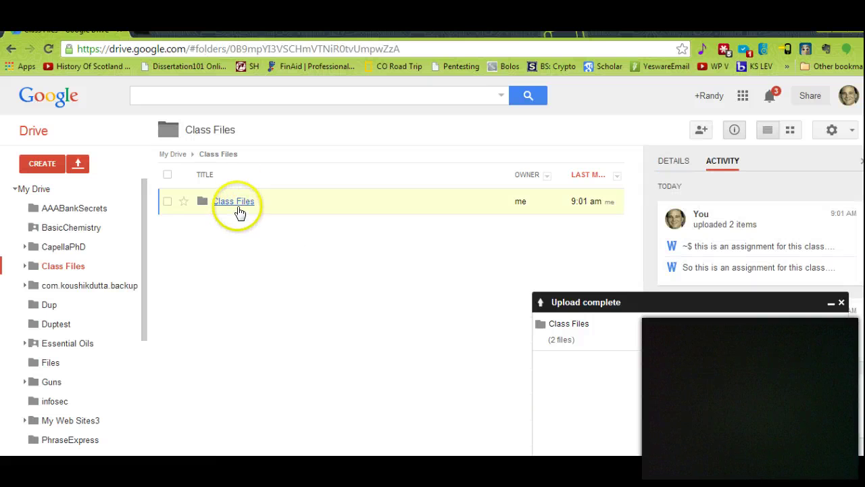
click(239, 205)
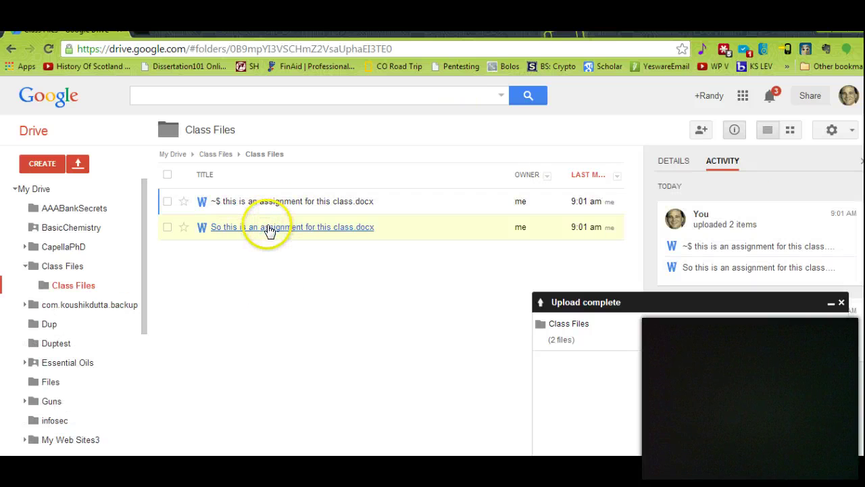
Preview 'So this is an assignment for this class.docx' and close the preview
mouse_move(324, 470)
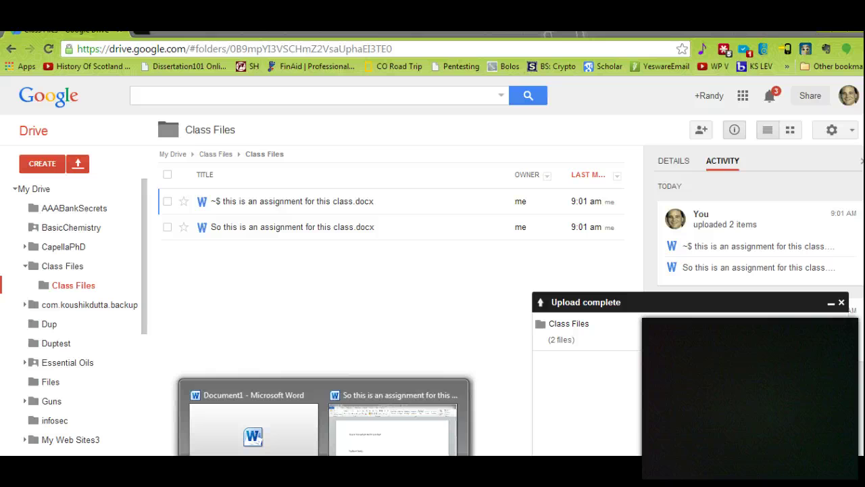
click(452, 396)
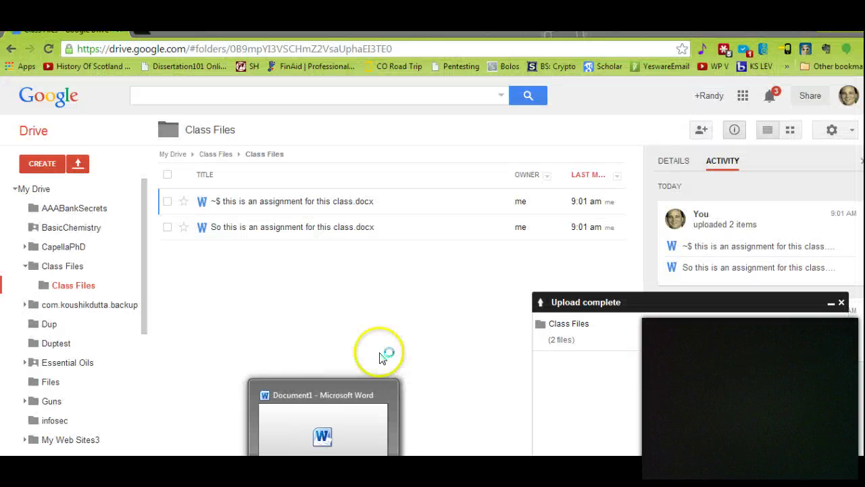
click(283, 228)
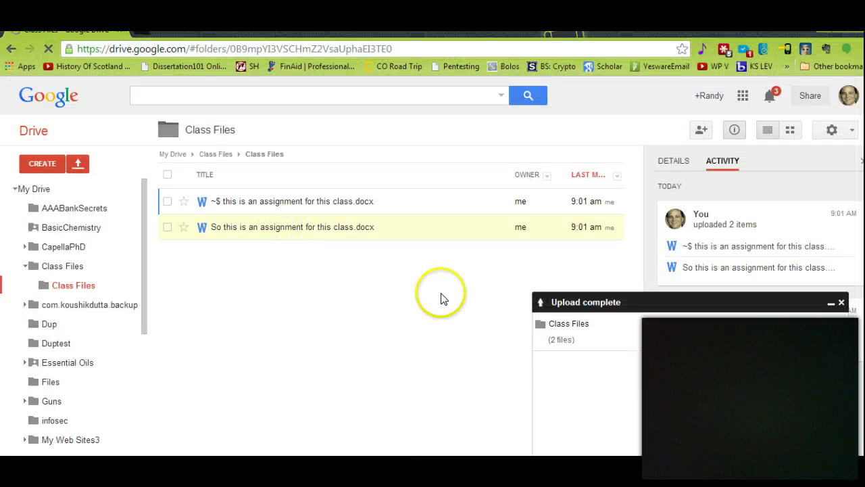
click(260, 229)
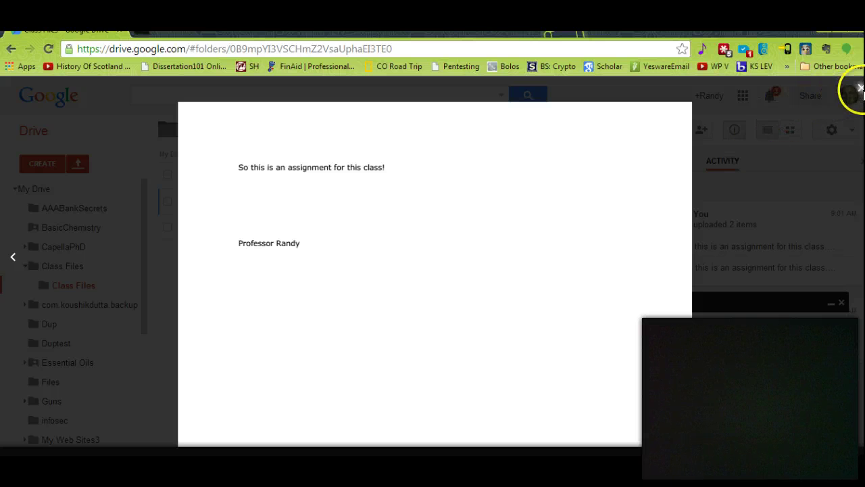
click(860, 91)
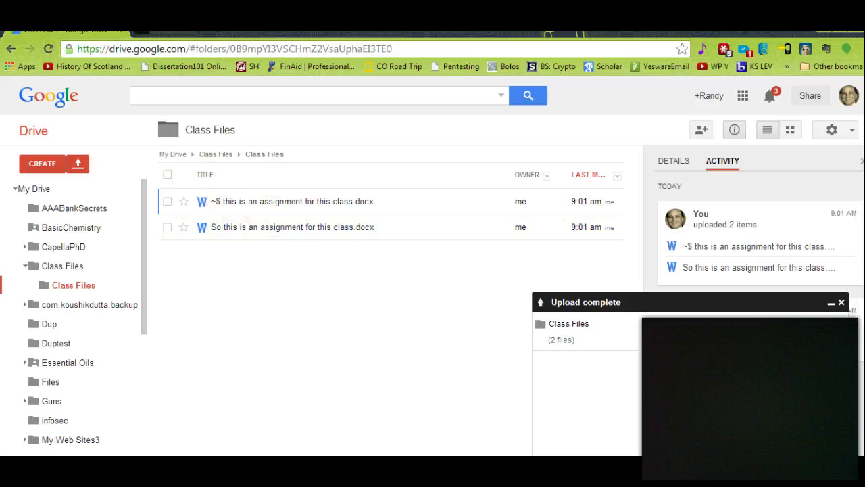
Move 7 PM https.docx through 209.docx from Data (D:) into the School Files folder
key(alt+Tab)
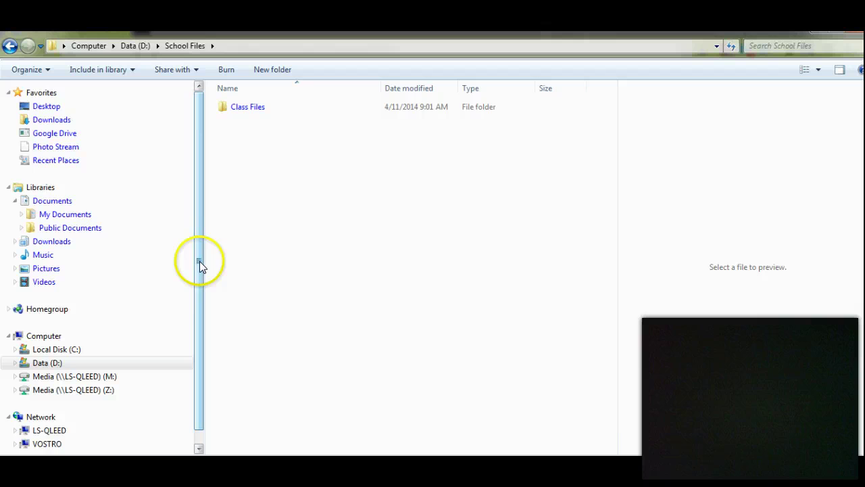
drag(199, 261, 203, 342)
click(44, 343)
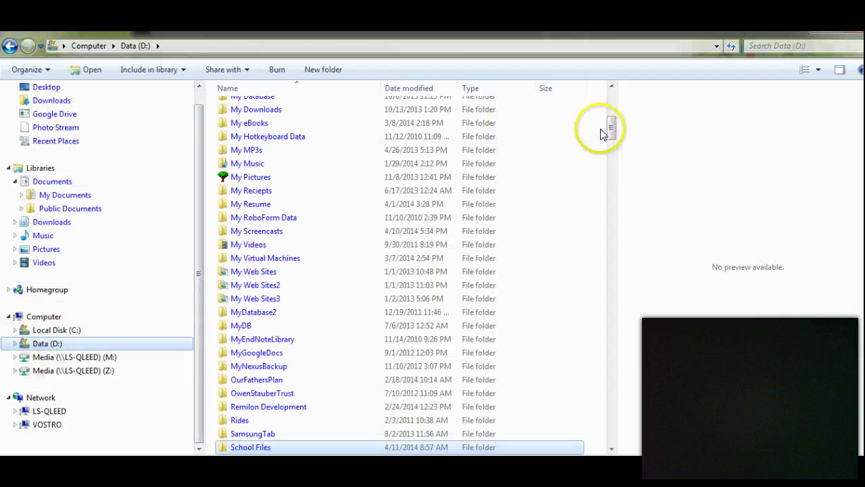
drag(610, 128, 621, 178)
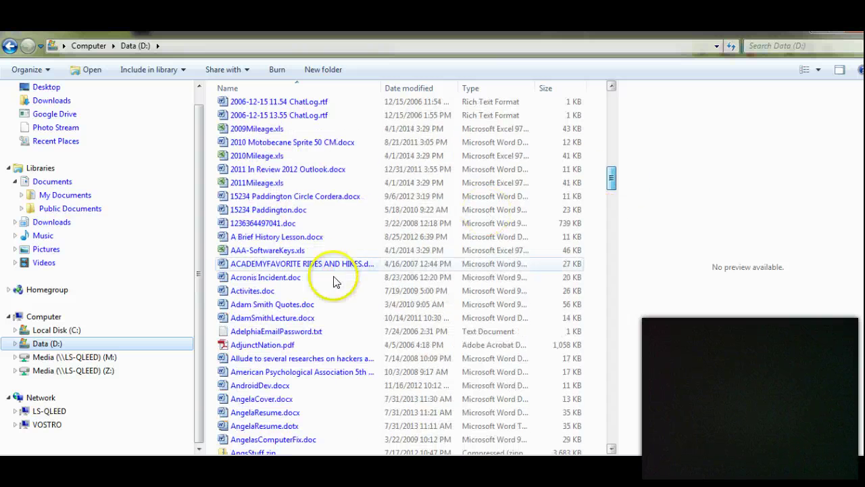
click(251, 266)
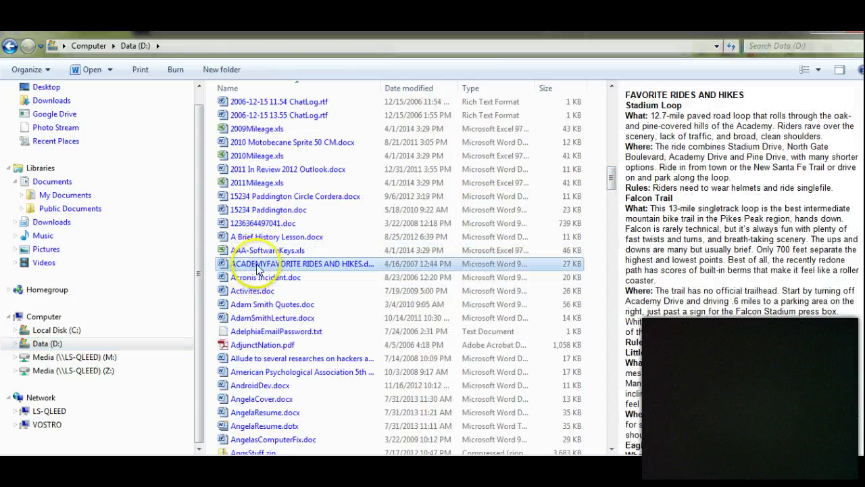
shift+click(261, 359)
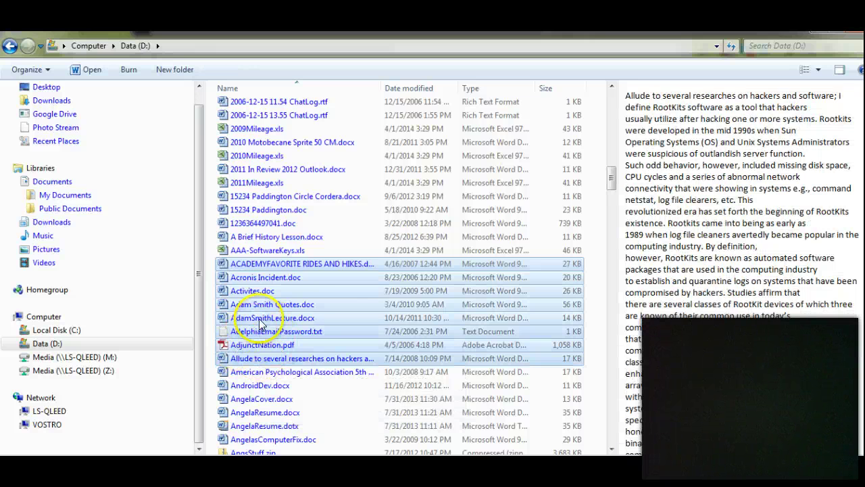
drag(273, 318, 304, 325)
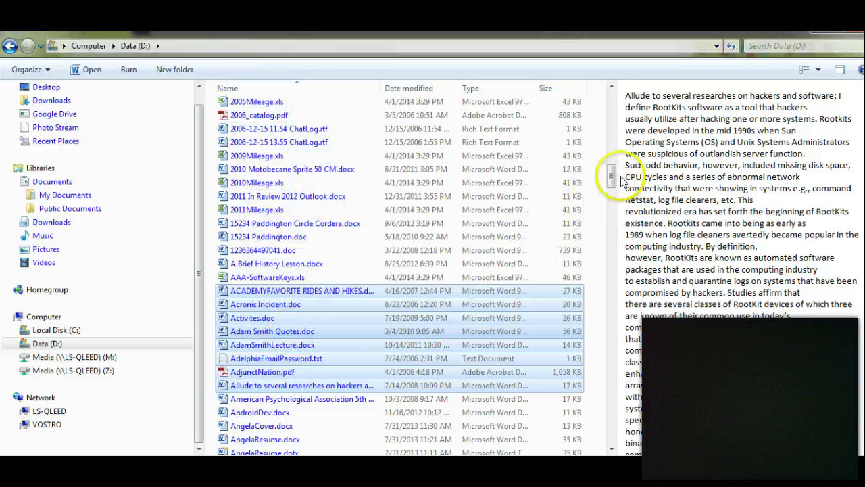
drag(612, 181, 614, 159)
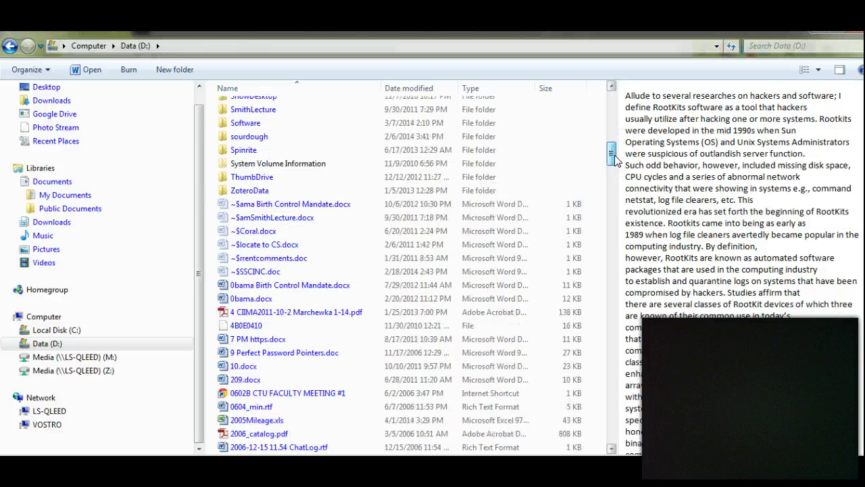
click(253, 380)
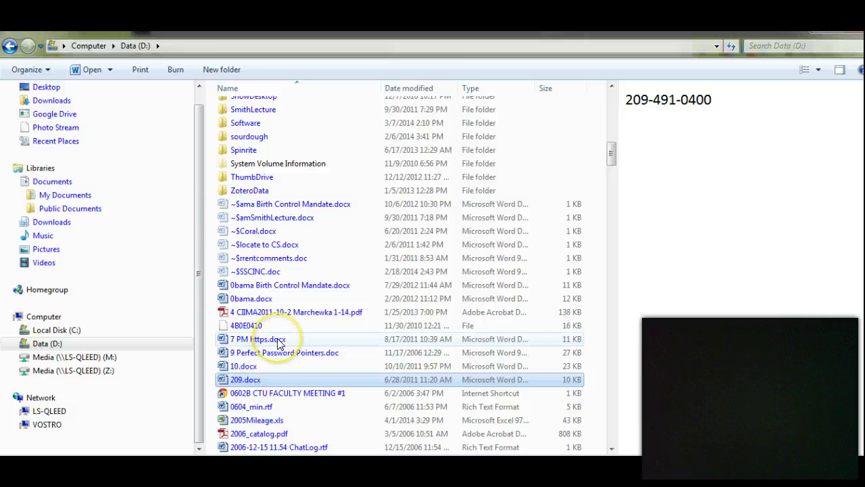
shift+click(277, 339)
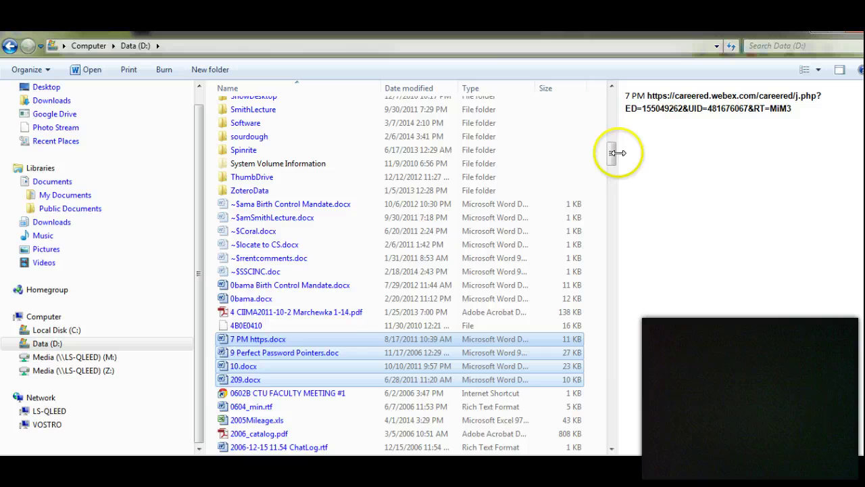
drag(614, 155, 613, 150)
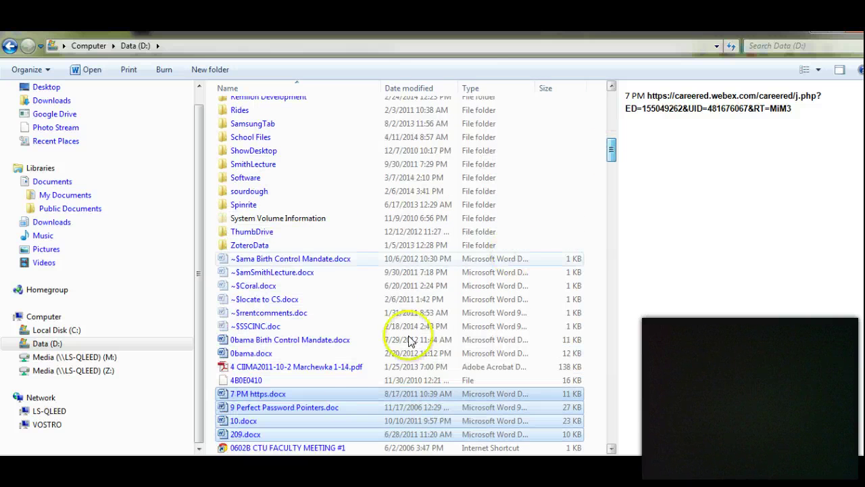
drag(338, 409, 267, 139)
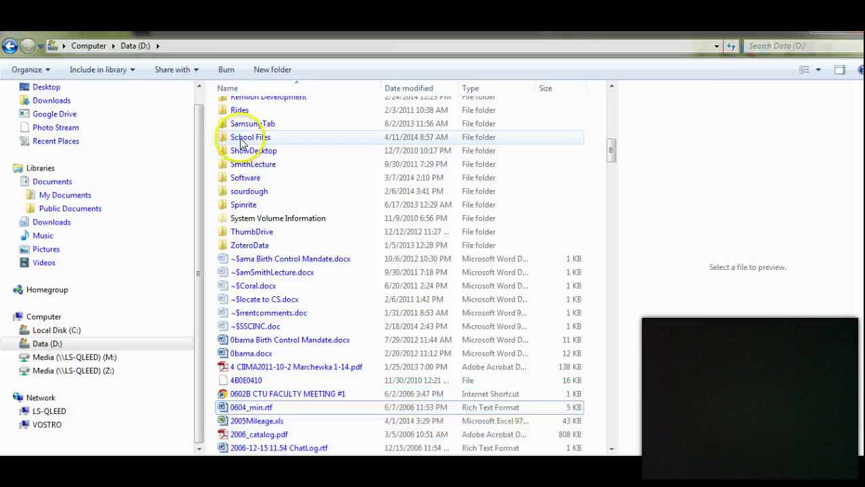
Inside School Files, move the four documents into the Class Files folder
click(241, 142)
double_click(241, 142)
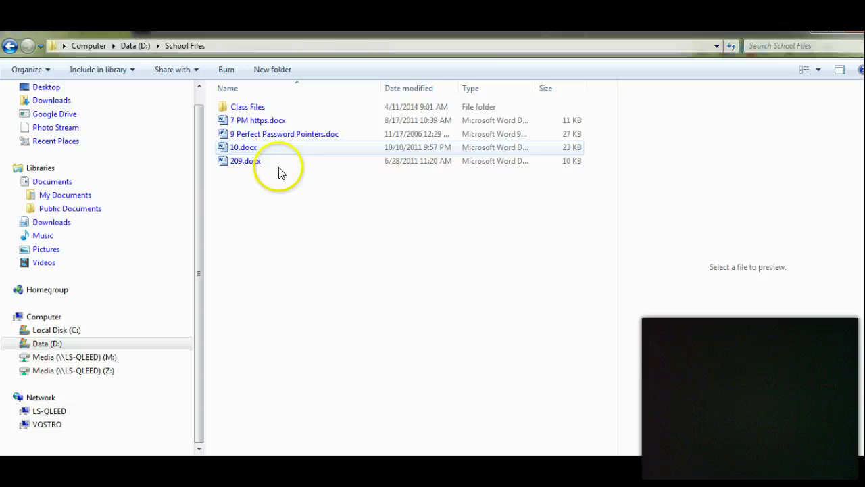
click(239, 166)
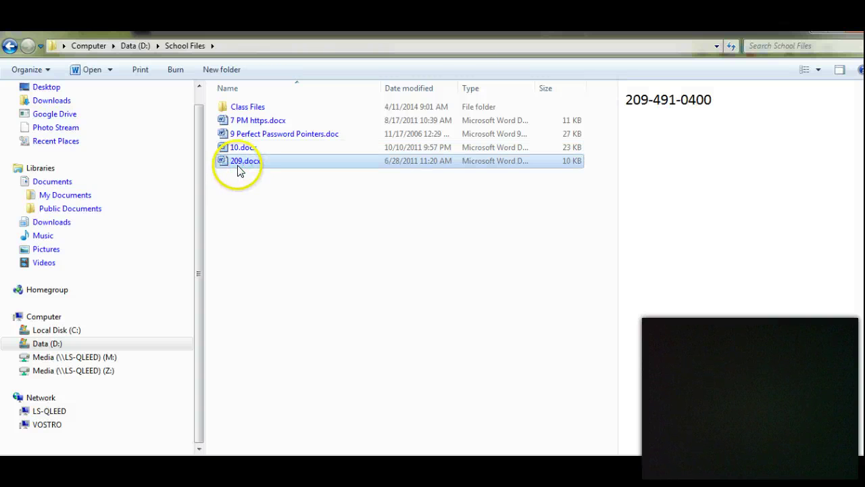
shift+click(255, 119)
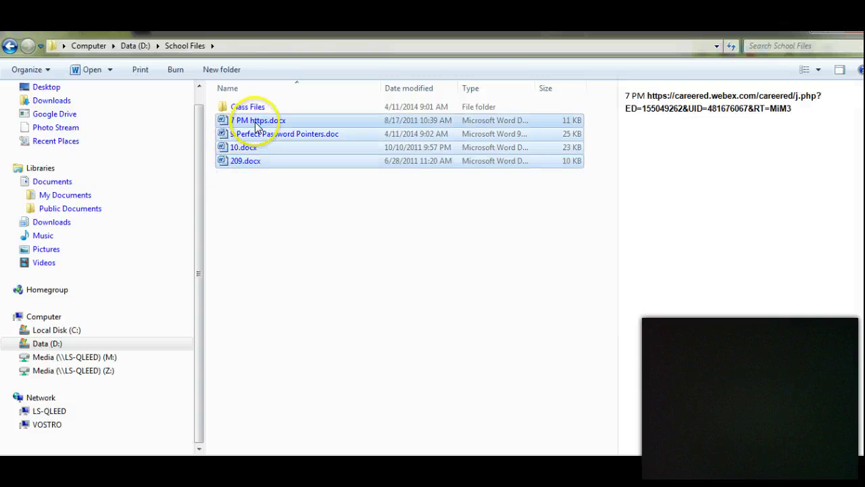
drag(251, 148, 251, 108)
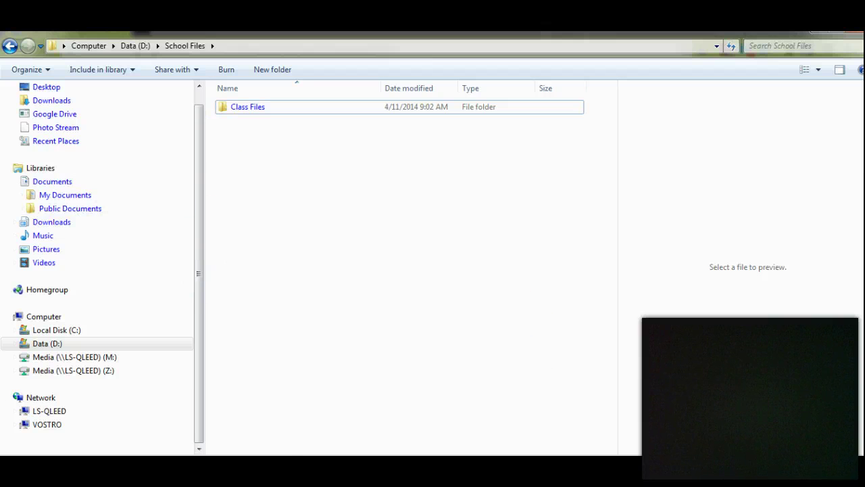
Switch to Google Drive in the browser and go to the My Drive listing
click(219, 453)
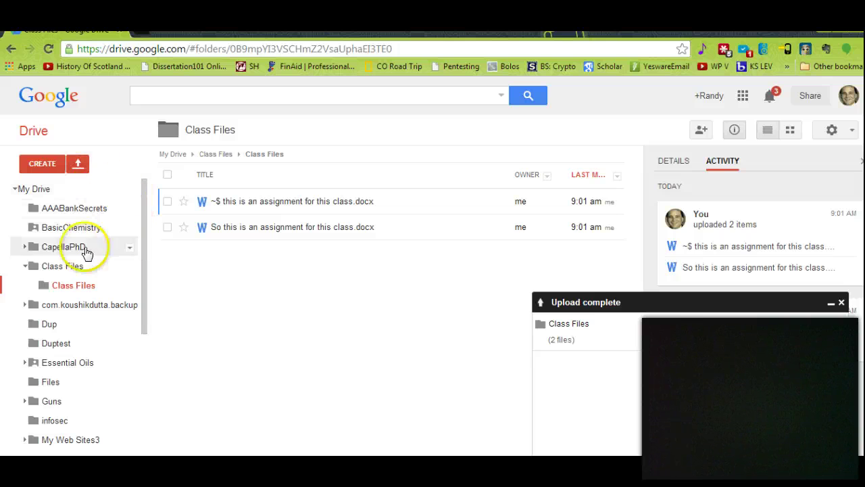
click(25, 267)
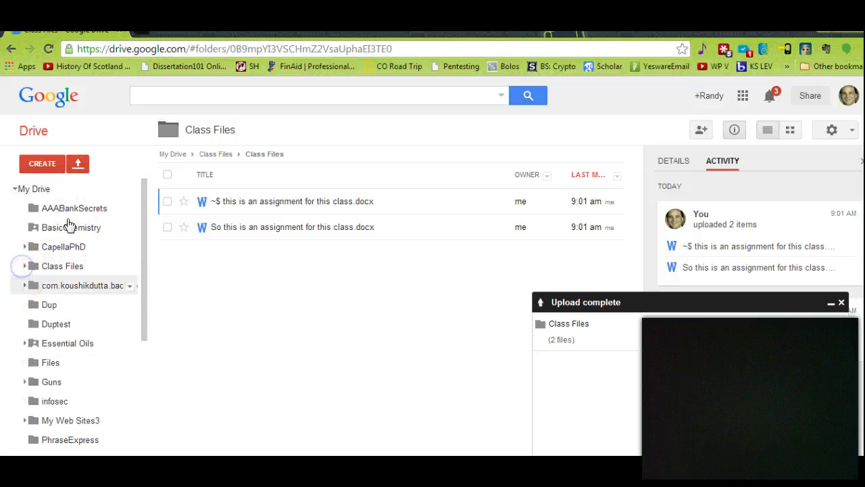
click(79, 163)
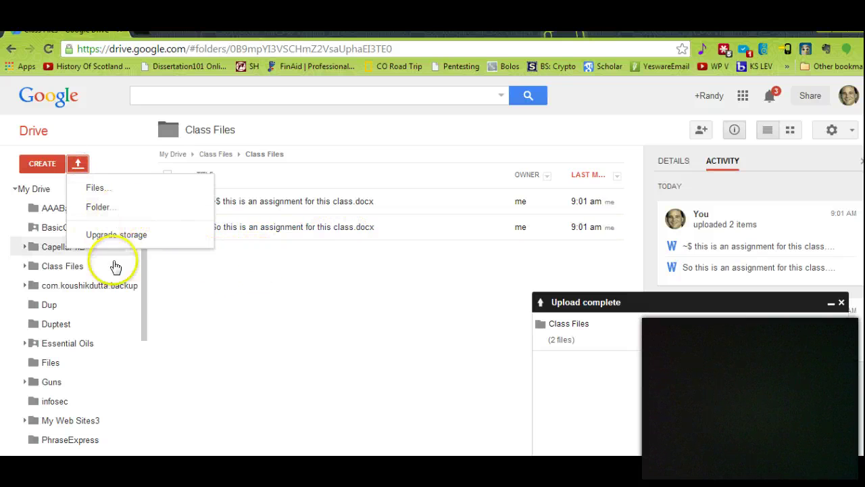
click(179, 320)
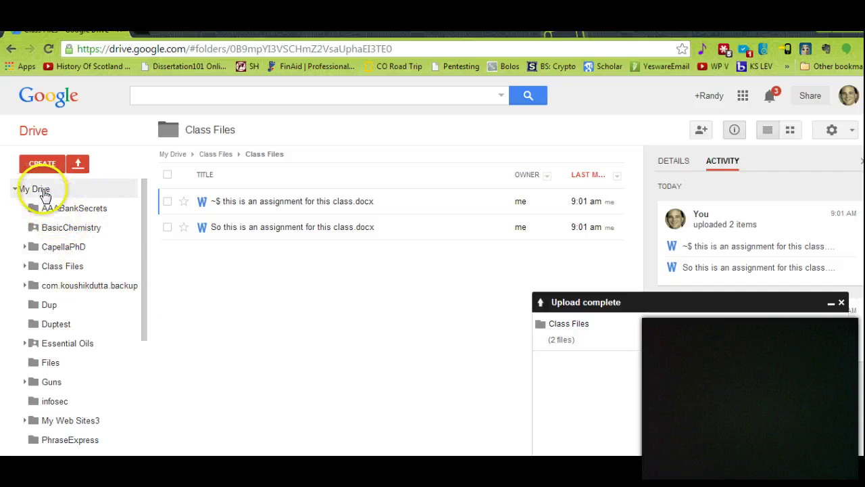
click(34, 189)
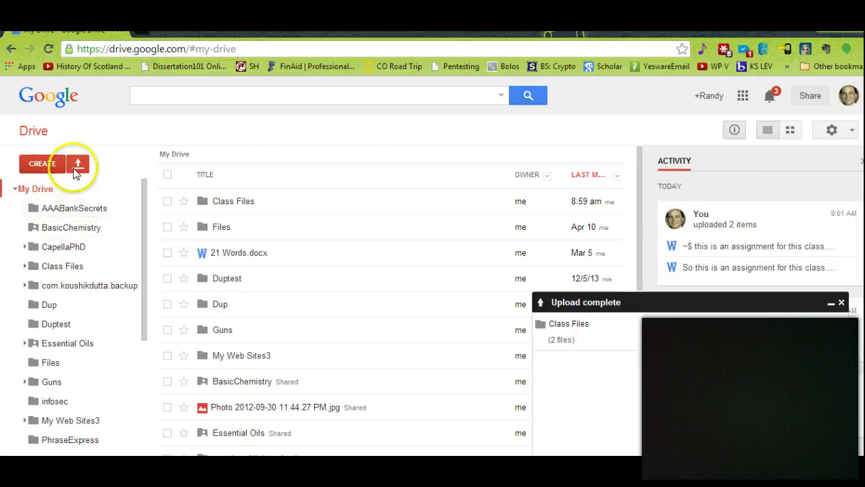
click(31, 192)
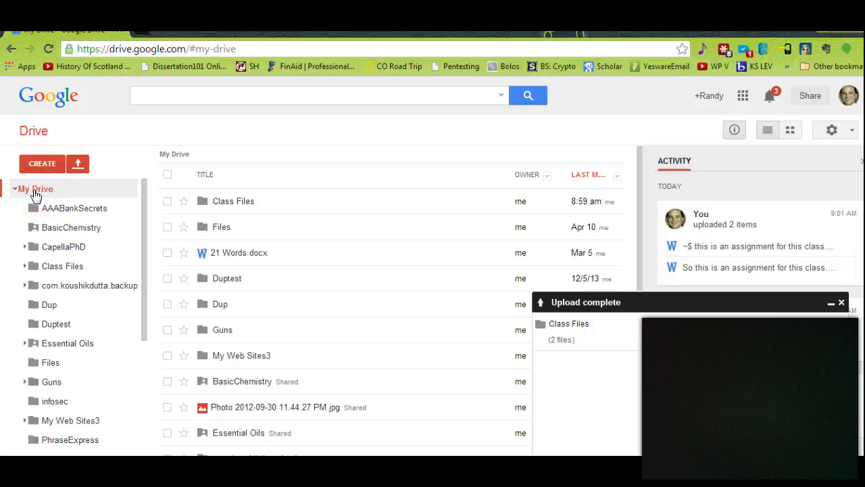
Upload the local Class Files folder from Data (D:) into My Drive as a folder upload
click(79, 169)
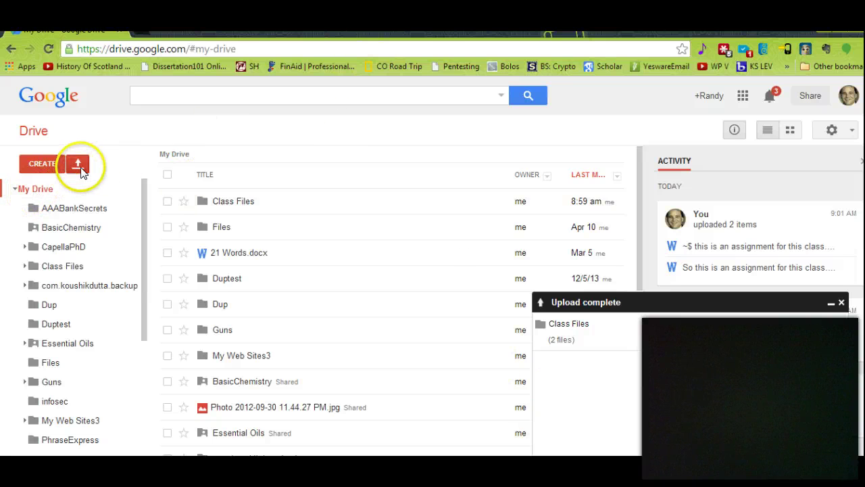
click(107, 205)
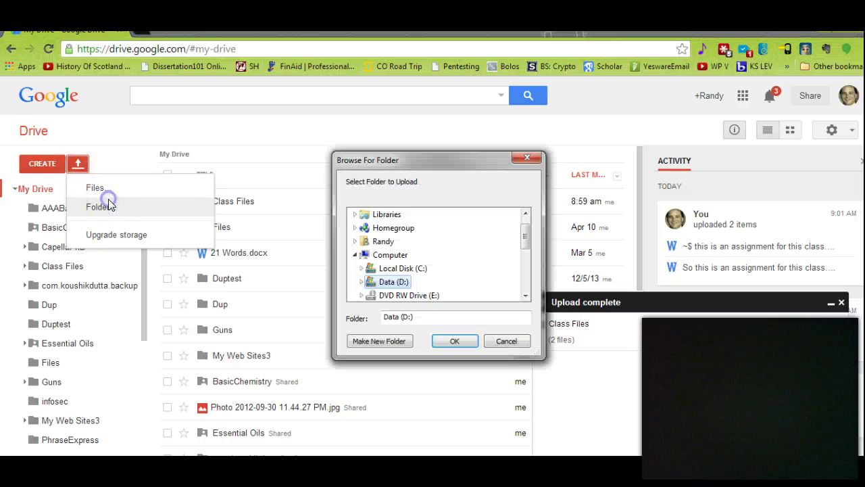
click(362, 282)
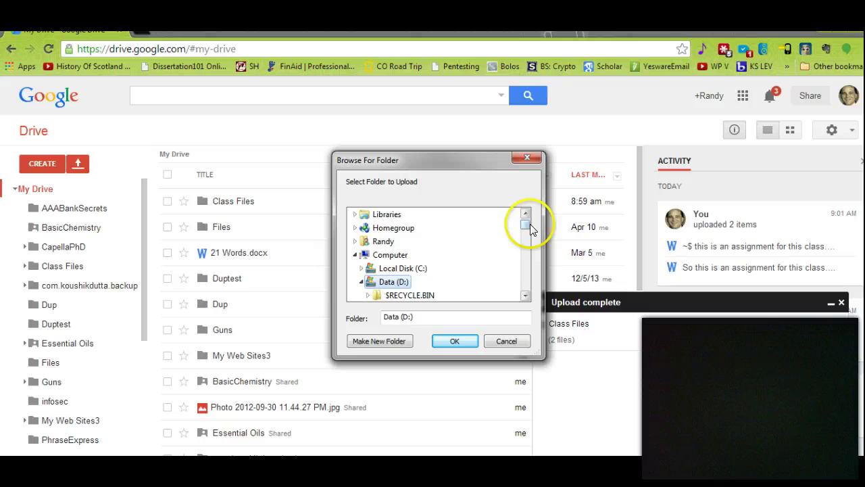
drag(527, 223, 526, 253)
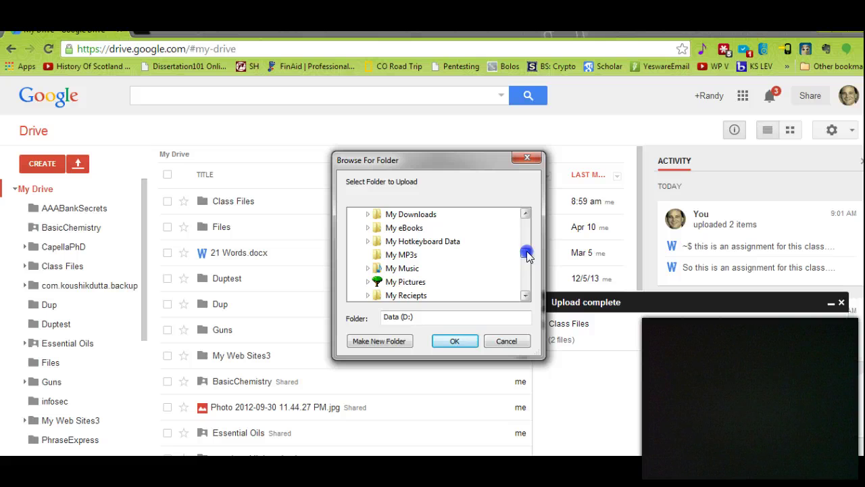
drag(526, 252, 528, 267)
click(398, 297)
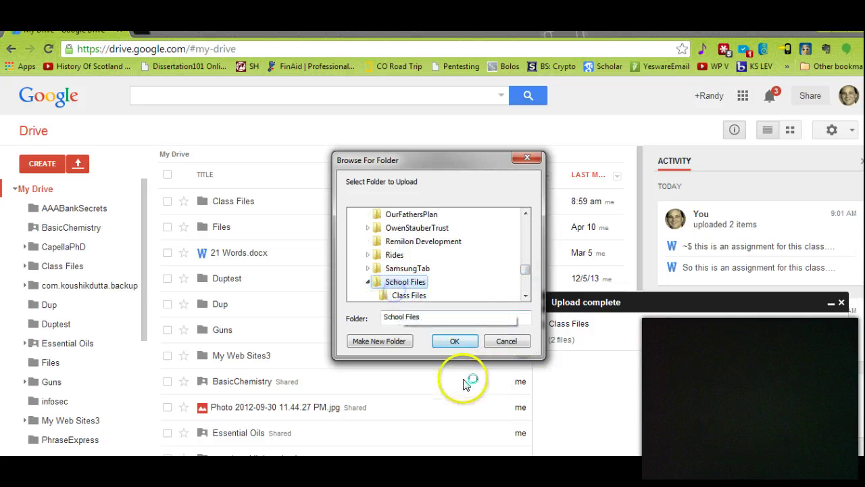
click(455, 341)
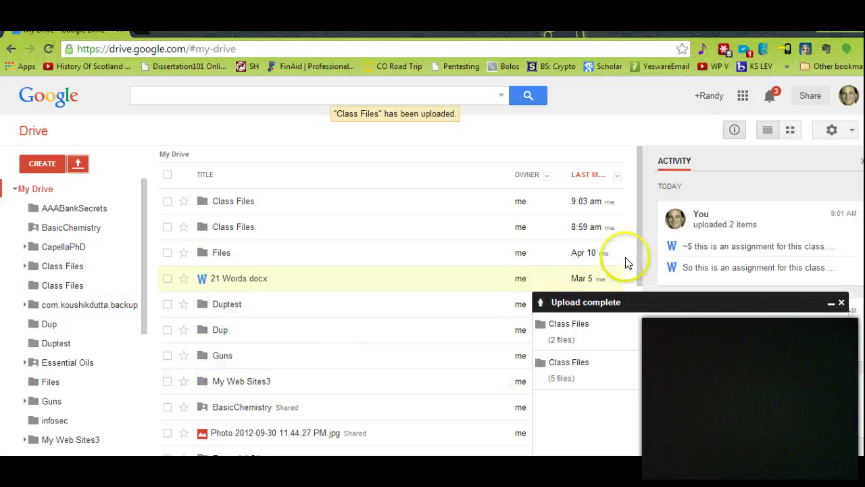
Close the Upload complete panel so both Class Files folders (9:03 am and 8:59 am) are visible
click(842, 302)
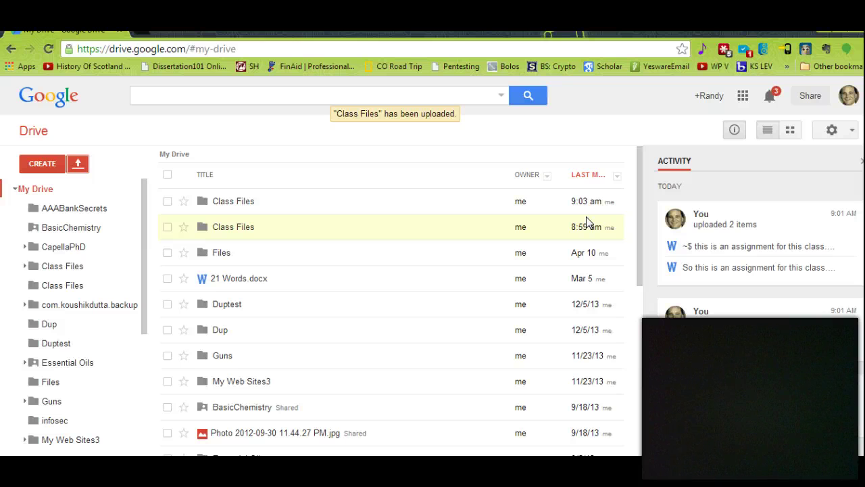
Trash the older 8:59 am Class Files and Files folders, then confirm the remaining Class Files holds five documents
click(167, 227)
click(167, 253)
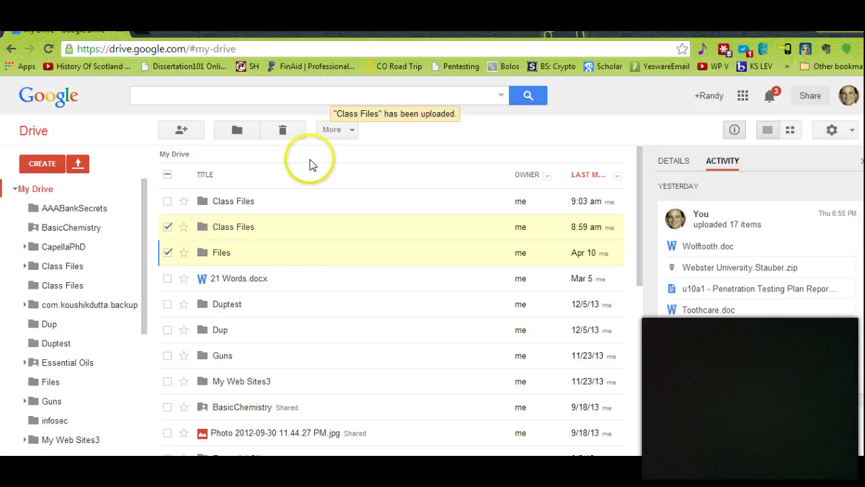
click(284, 132)
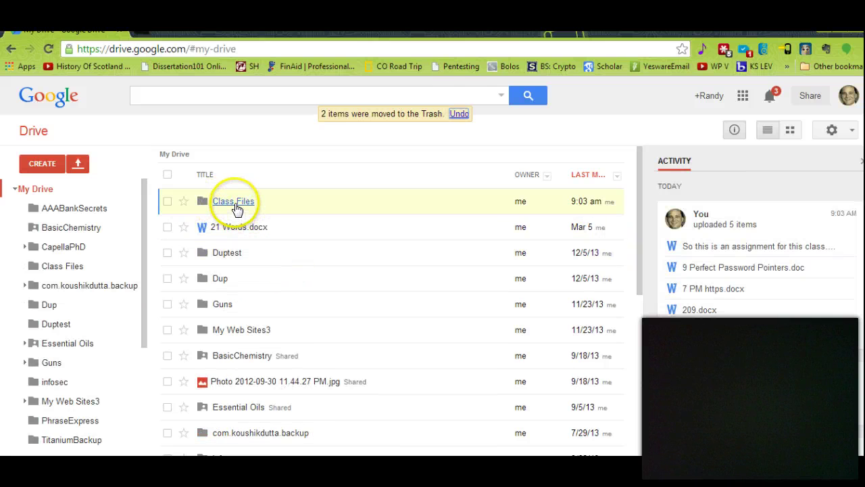
click(234, 202)
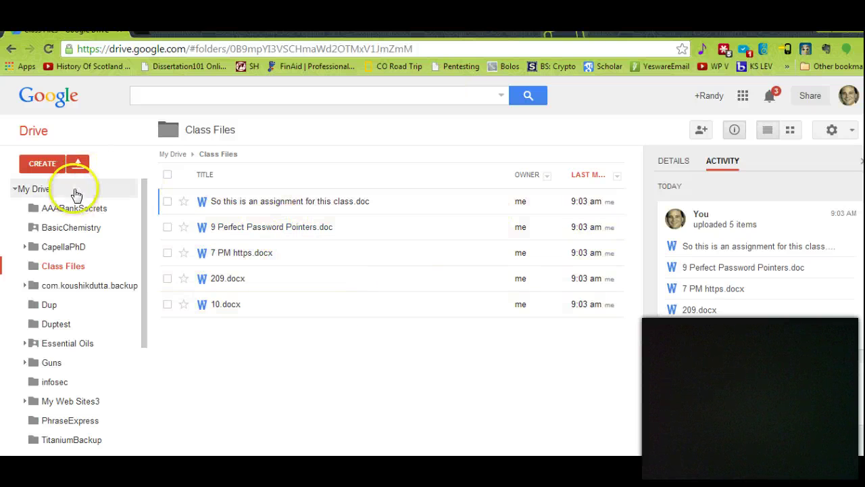
click(12, 50)
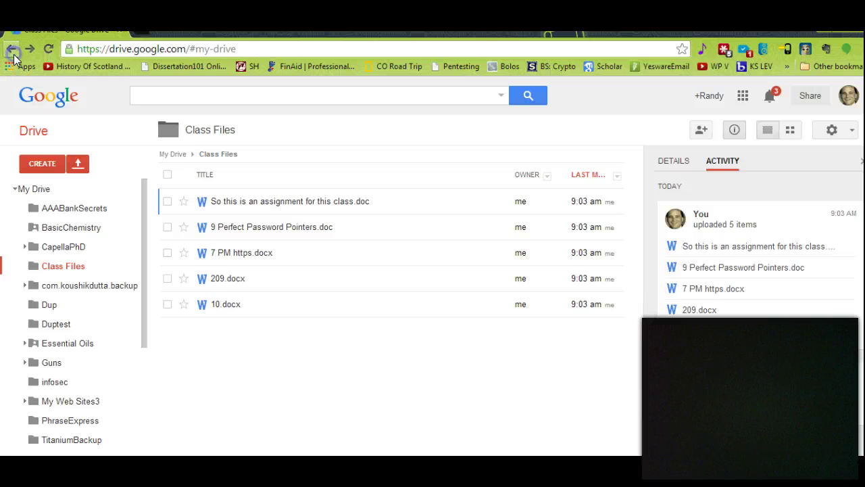